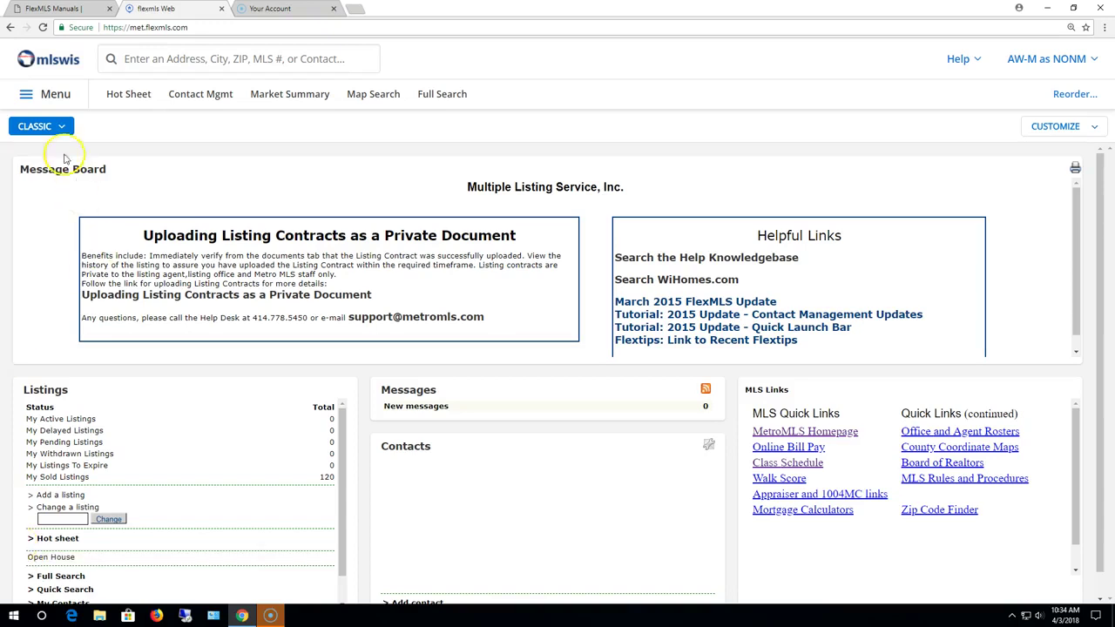
Step: Open the Inventory Reports page from the Statistics section
left_click(53, 98)
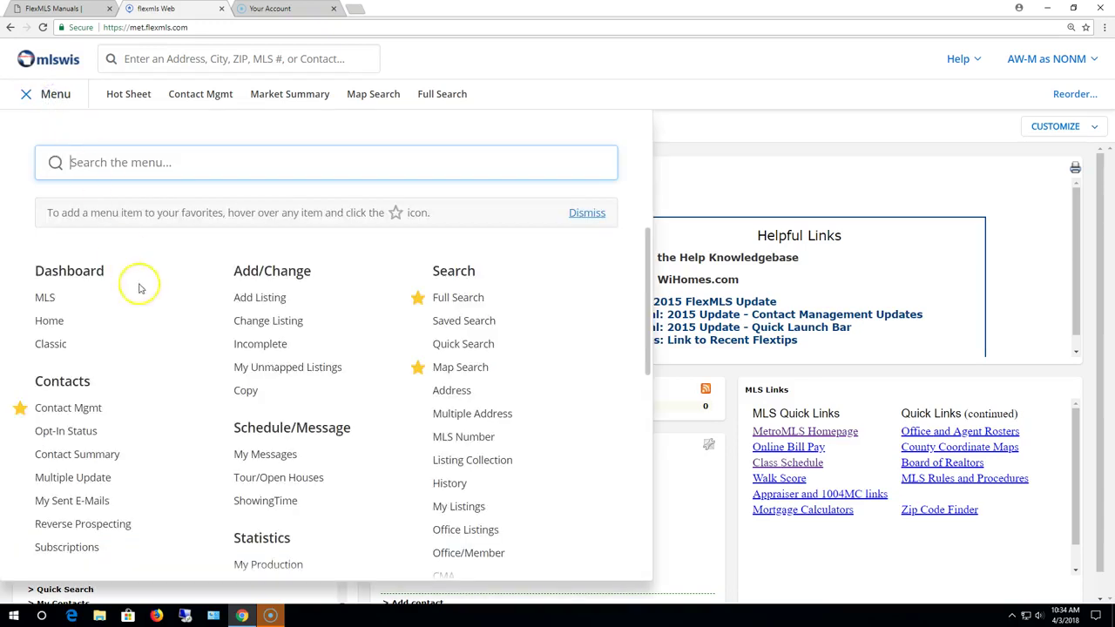
scroll(165, 318, "down", 2)
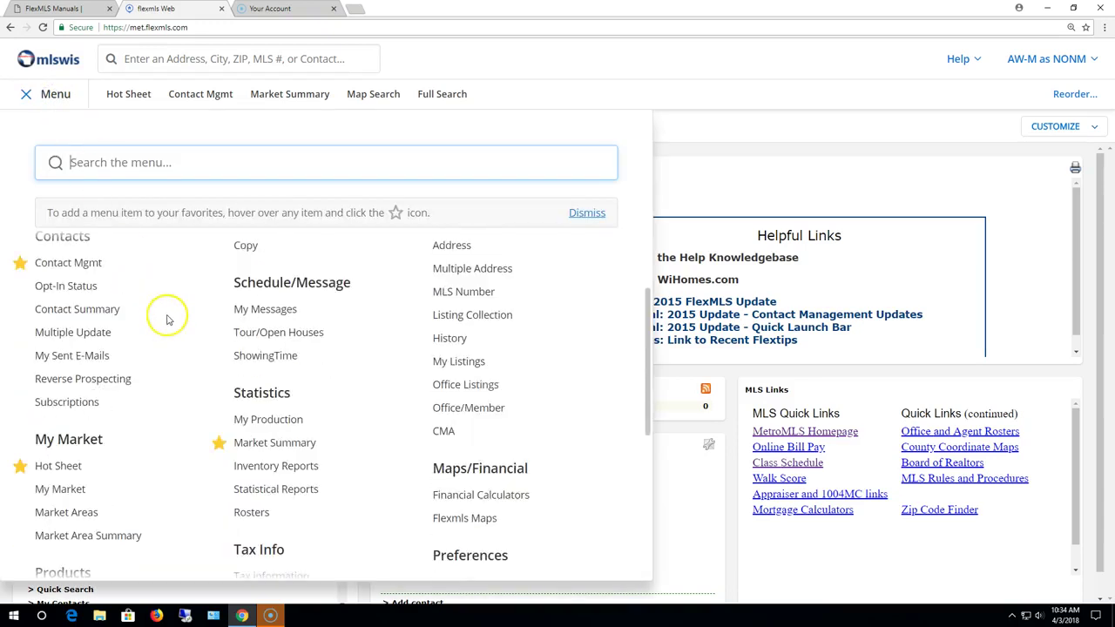
left_click(276, 466)
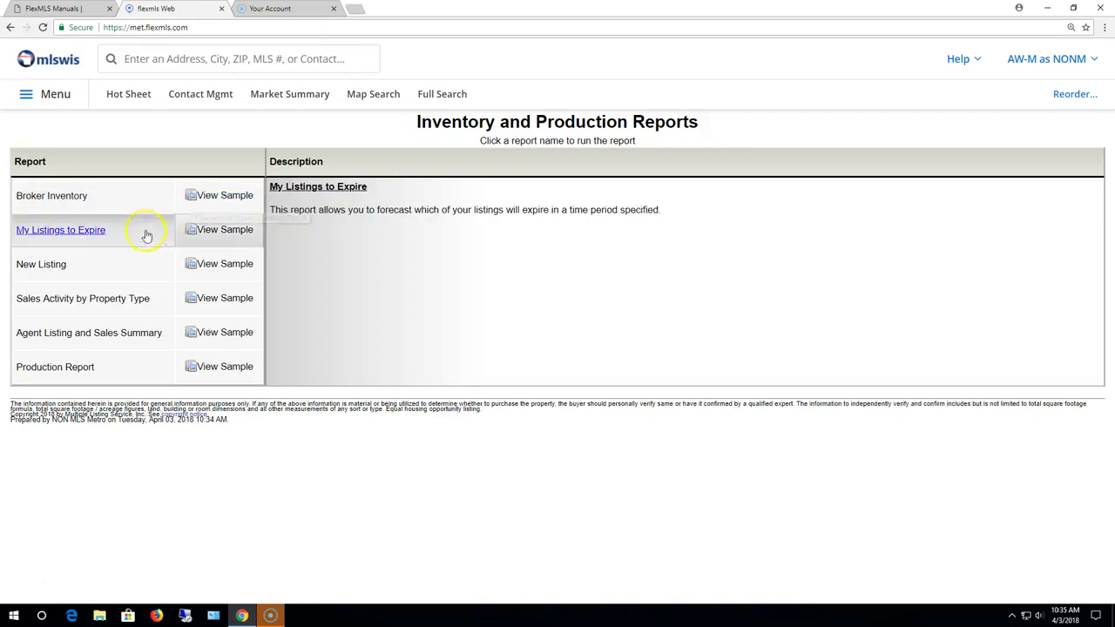
Step: View the Broker Inventory sample report and review its listings, member, brokerage and MLS board stats, and percent difference
left_click(111, 206)
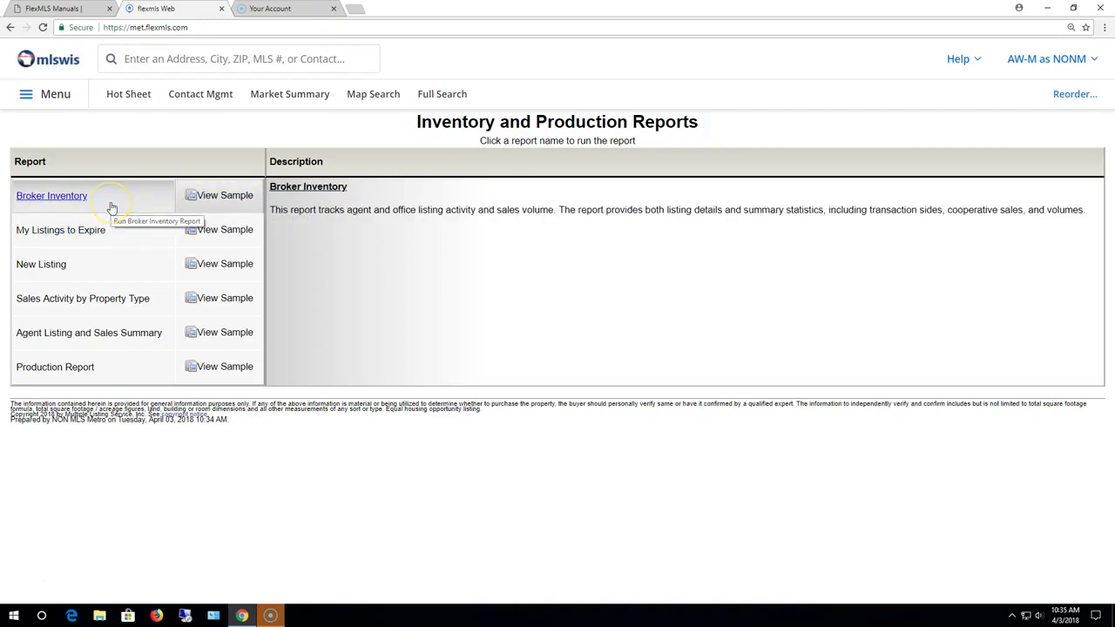
left_click(220, 195)
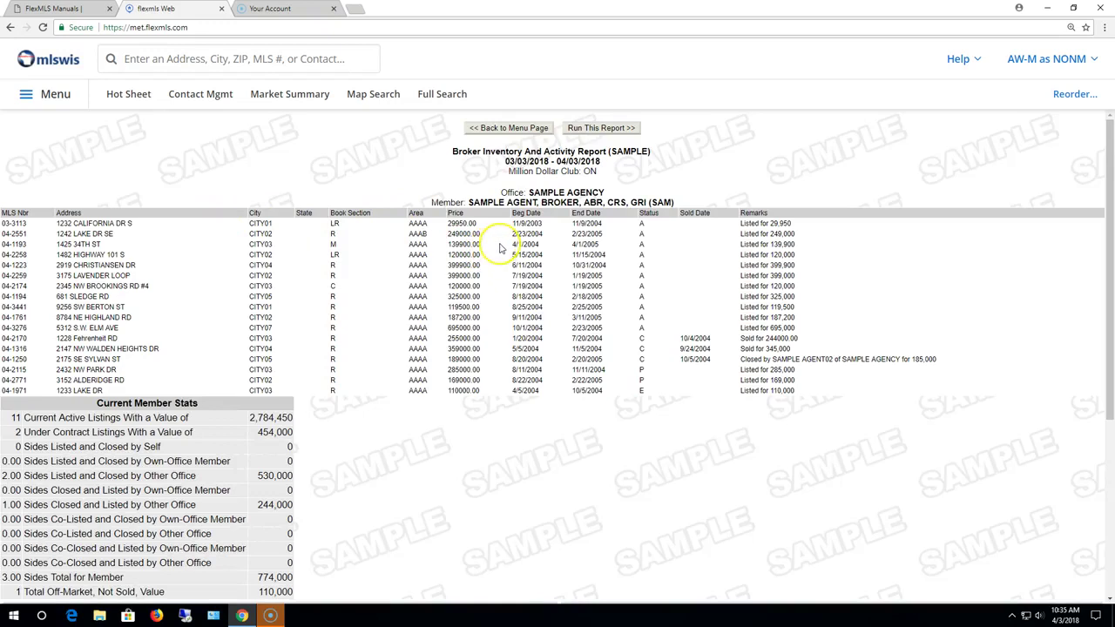
scroll(500, 248, "down", 1)
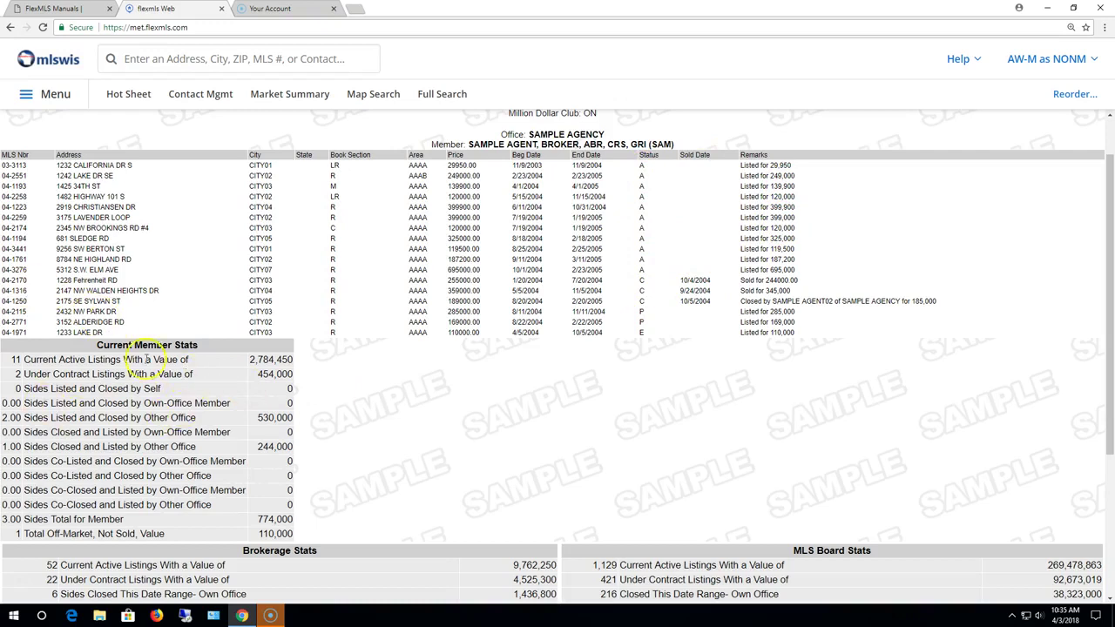
scroll(163, 388, "down", 2)
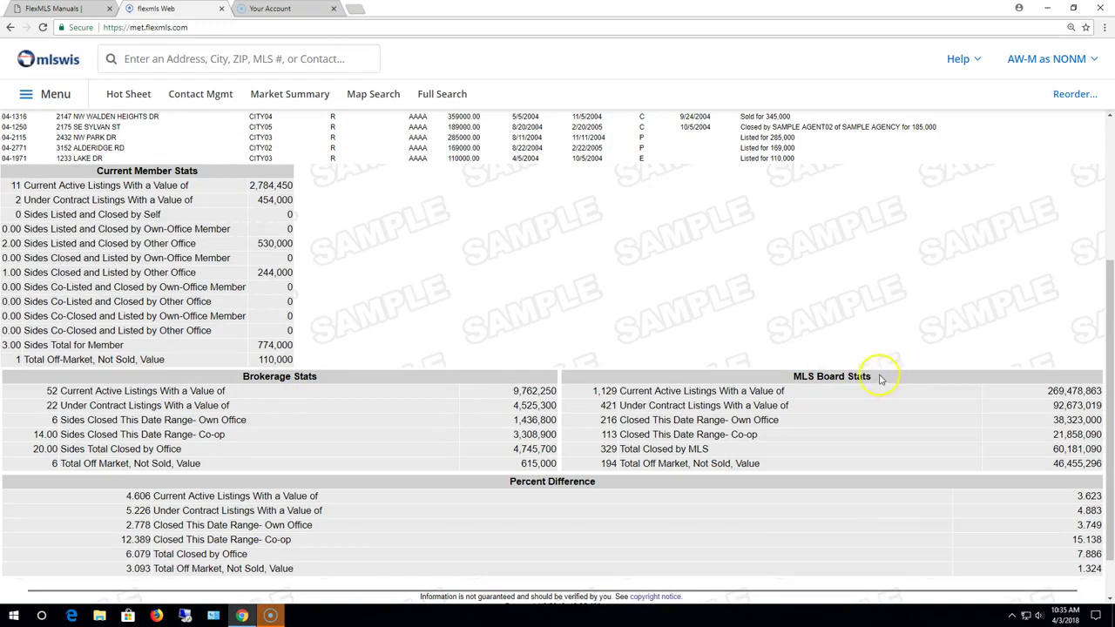
scroll(878, 387, "down", 1)
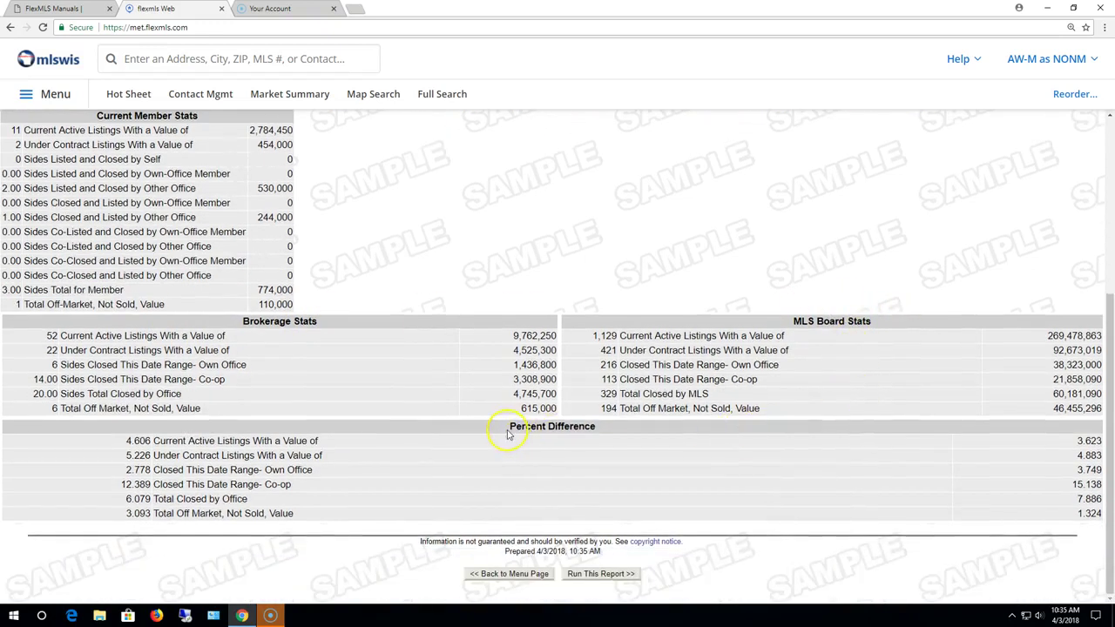
scroll(514, 424, "up", 3)
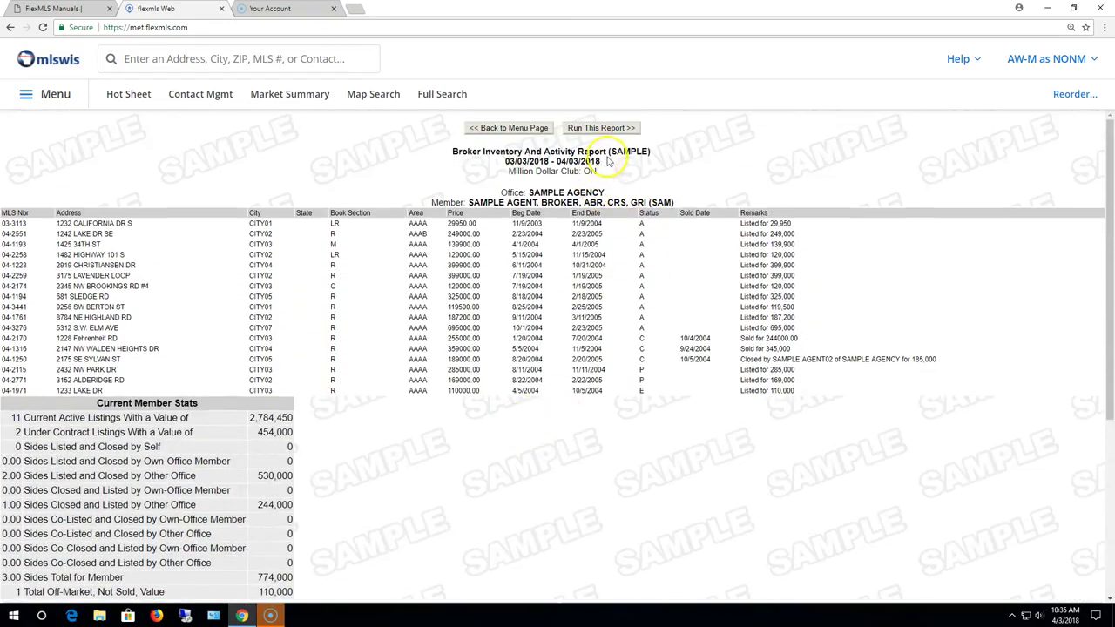
Step: Start running the Broker Inventory report and set its begin date to 01/01/2018
left_click(602, 129)
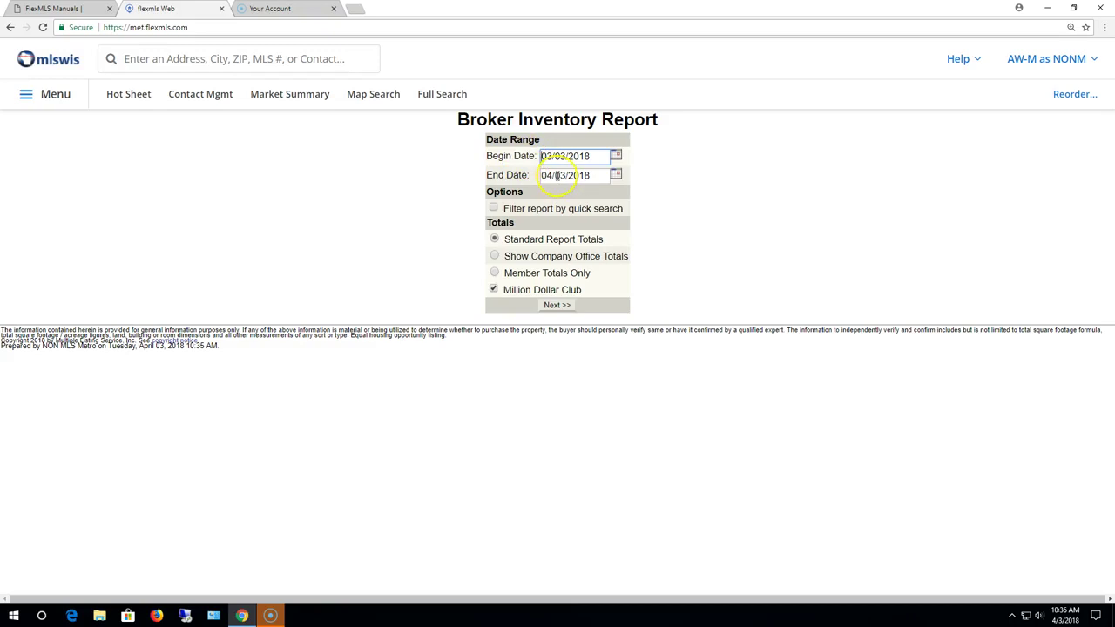
left_click(615, 155)
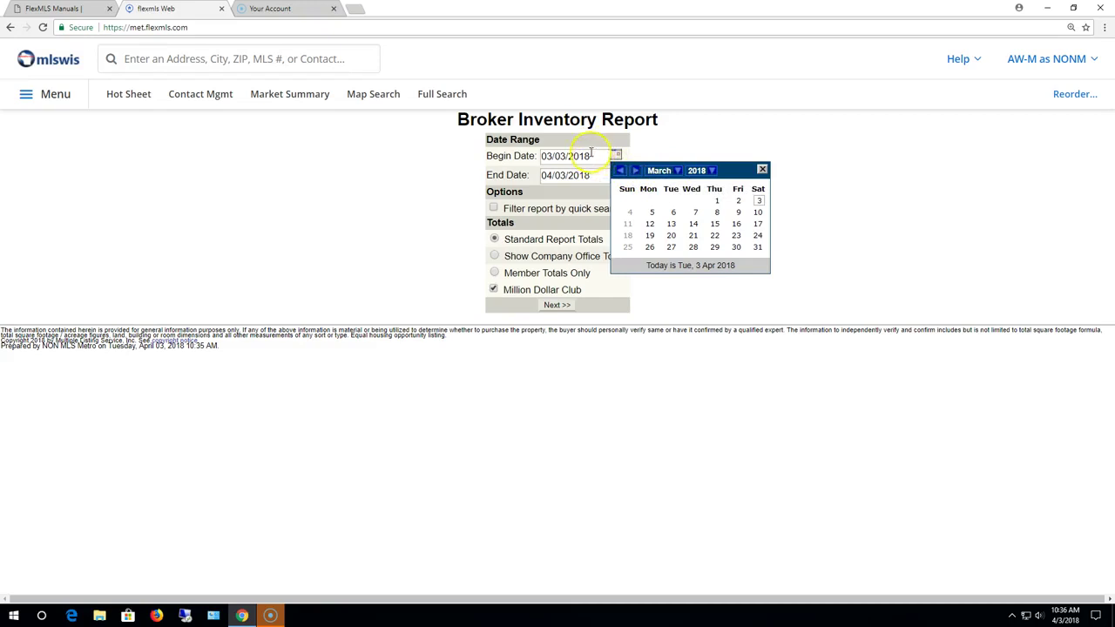
left_click(675, 171)
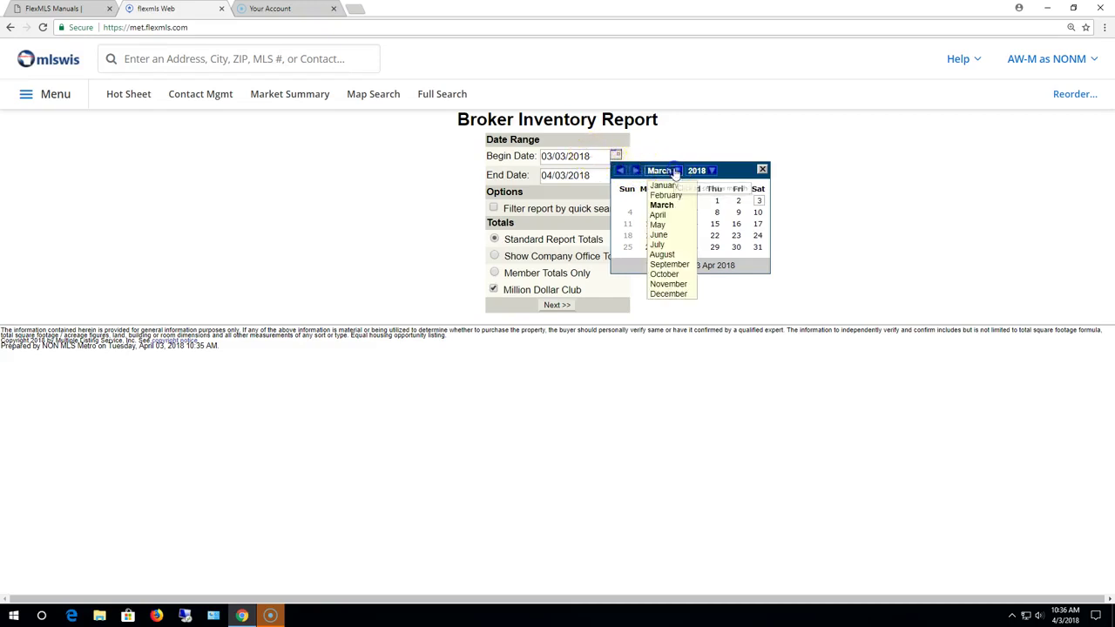
left_click(672, 183)
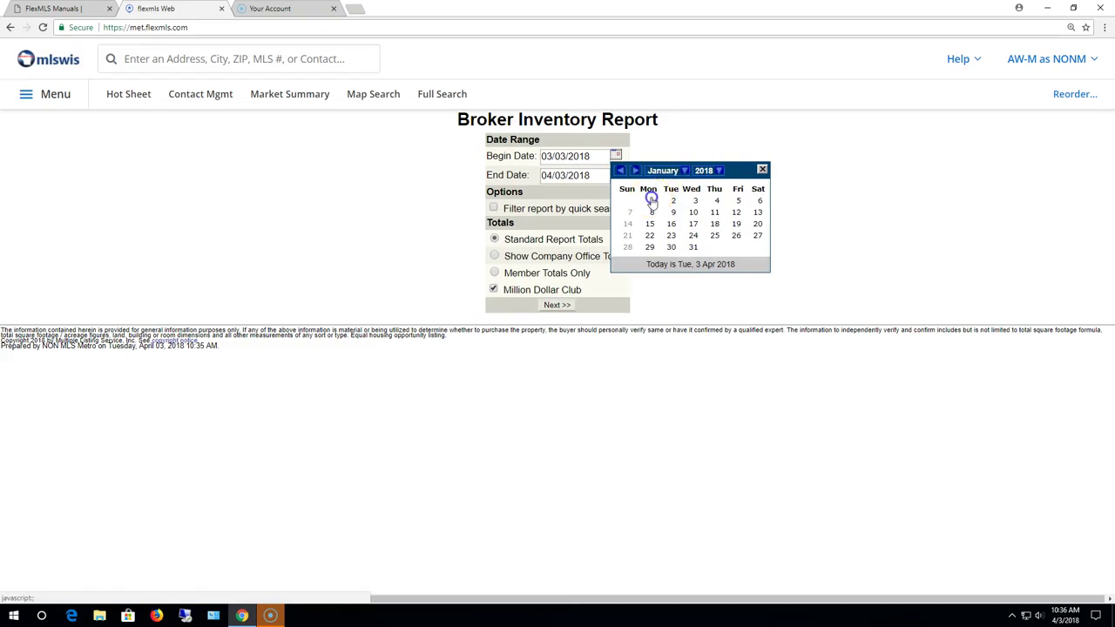
left_click(651, 199)
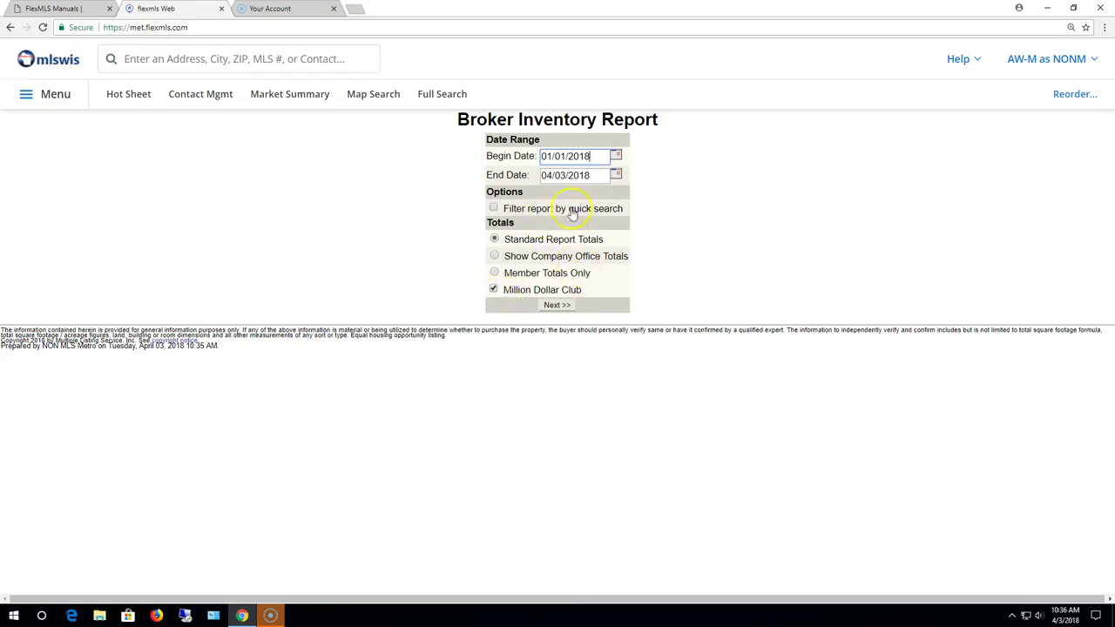
Step: Check the available quick search filters, turn the filter back off, and generate the Broker Inventory report
left_click(494, 209)
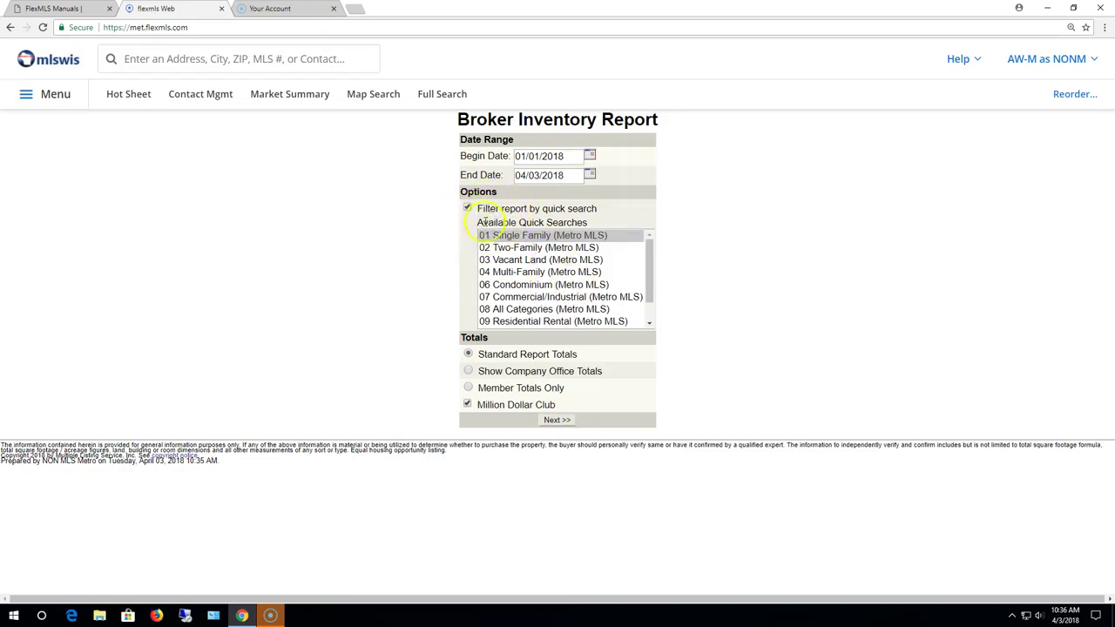
left_click(467, 208)
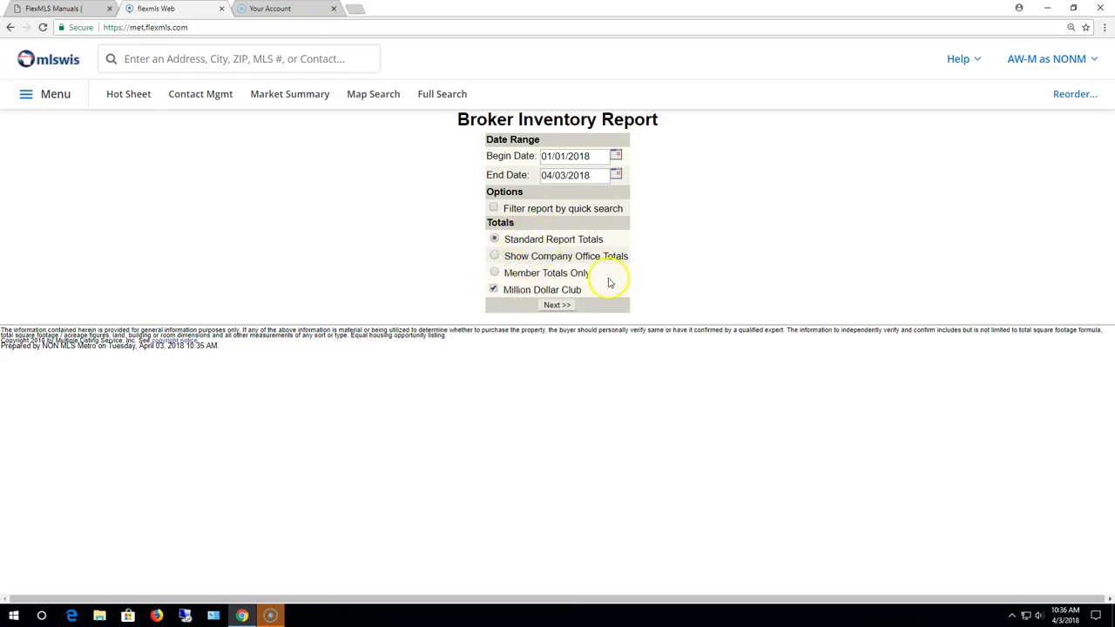
left_click(557, 304)
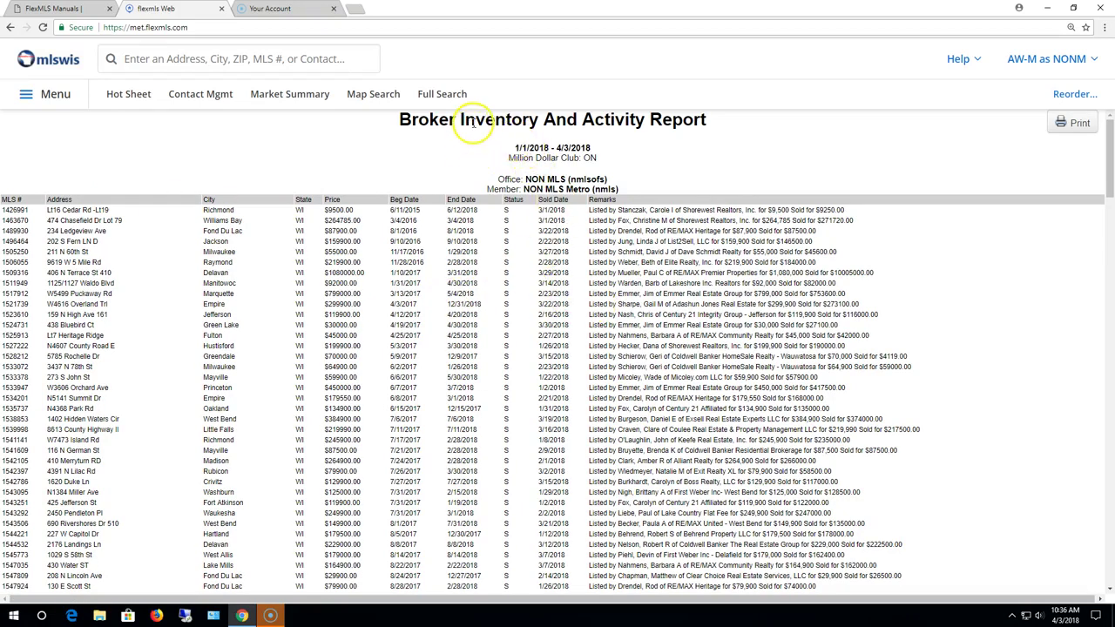
Step: Examine the generated report's title, listing date columns and the status column of the listings
left_click_drag(398, 119, 454, 120)
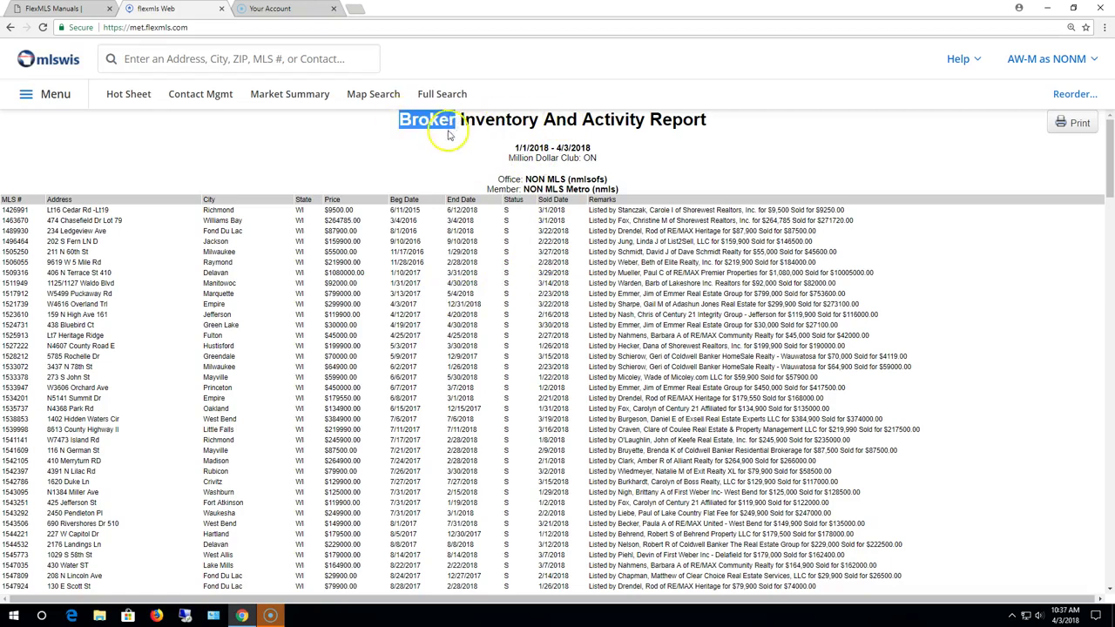
left_click(490, 178)
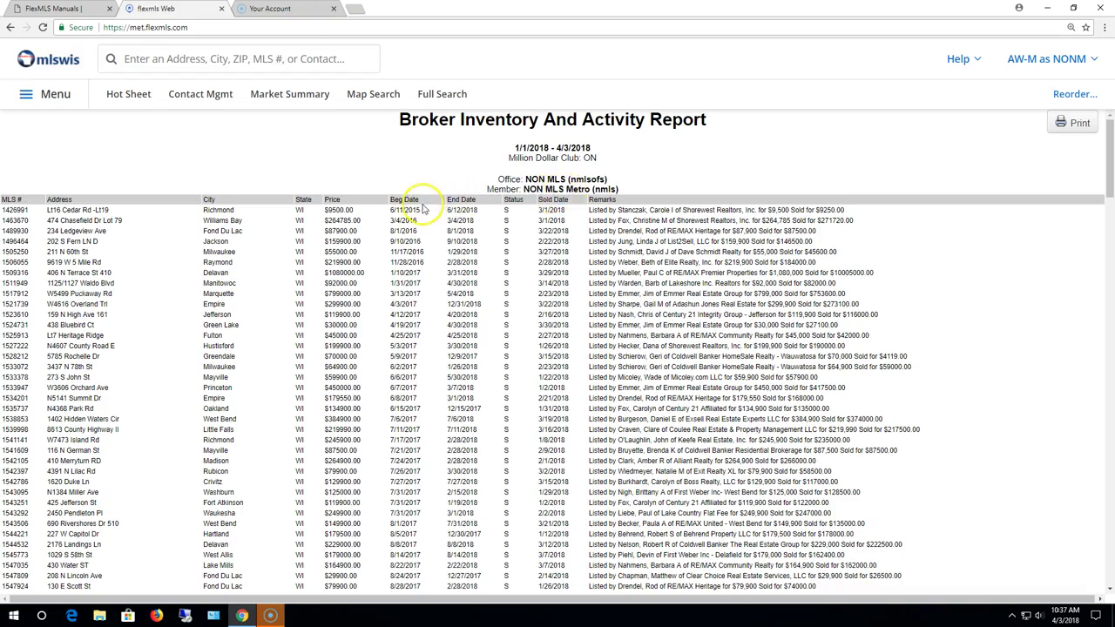
scroll(392, 200, "down", 1)
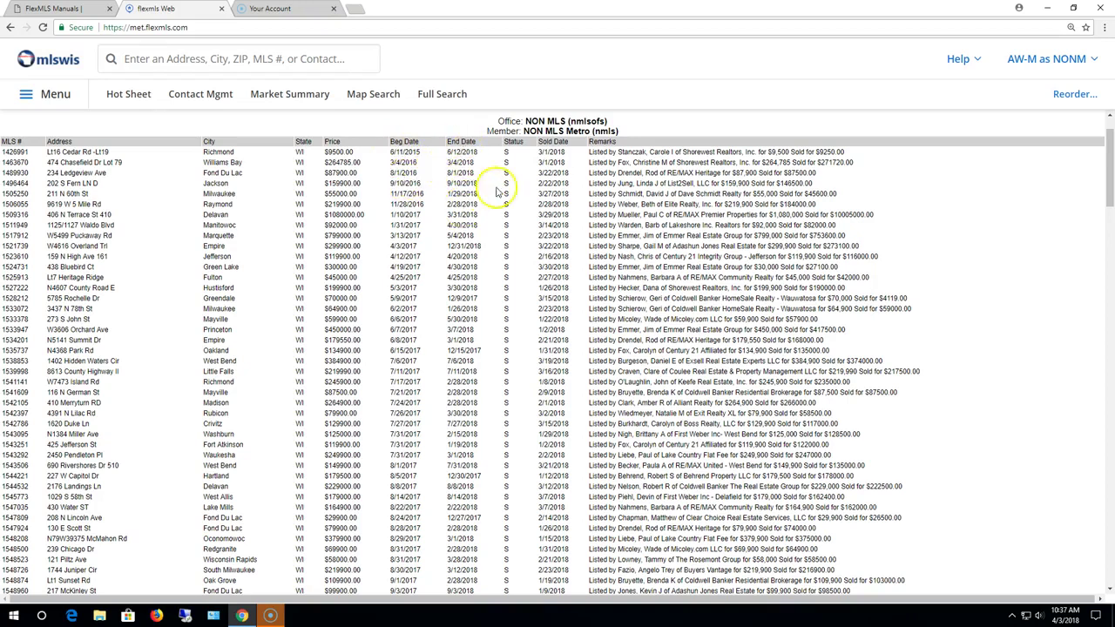
left_click_drag(519, 204, 510, 345)
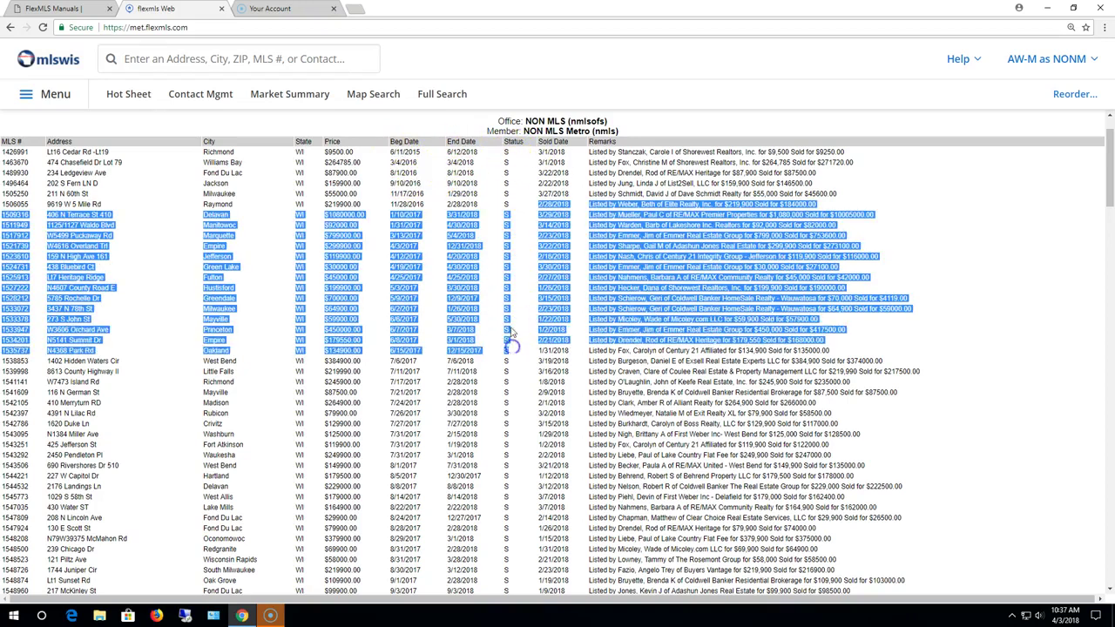
left_click(459, 126)
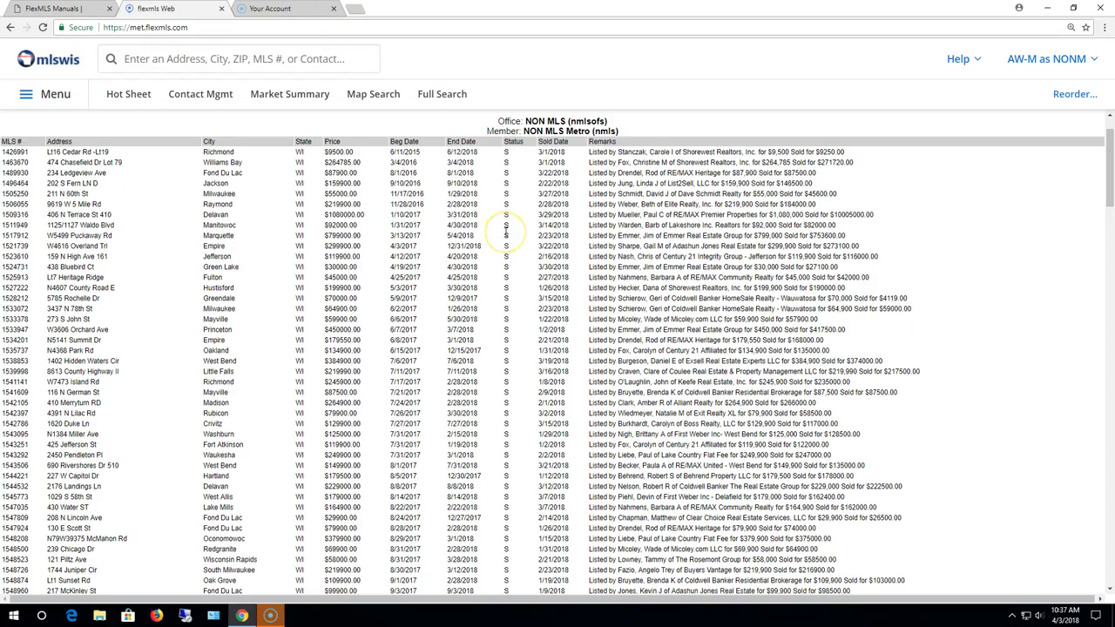
Step: Read through the report's listings and their listed and sold remarks, down to the Current Member Stats
scroll(514, 236, "down", 10)
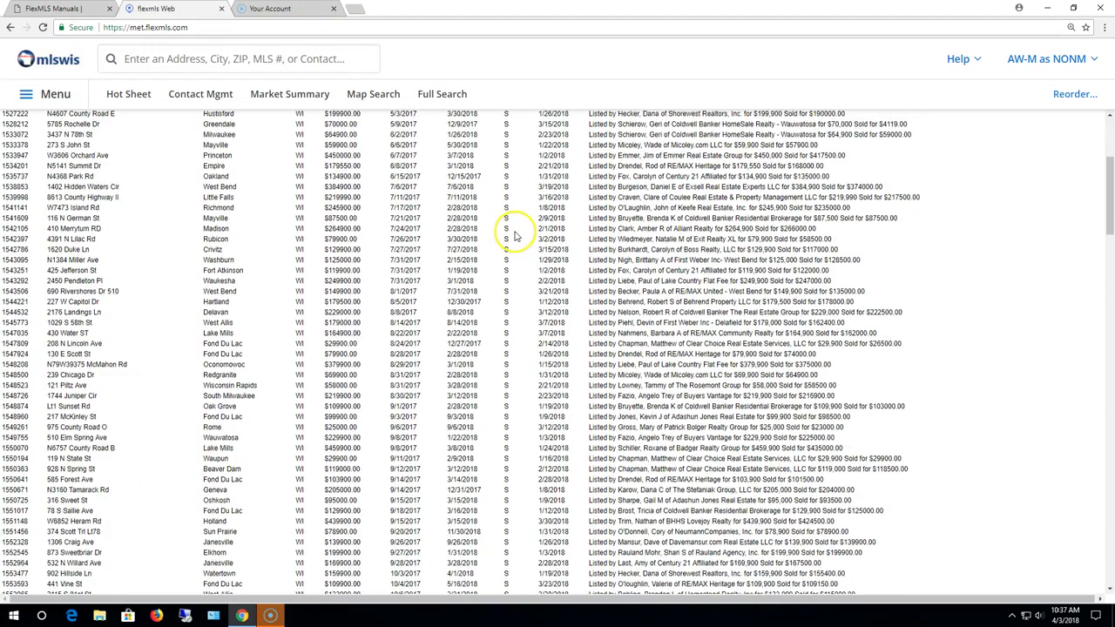
scroll(514, 237, "up", 12)
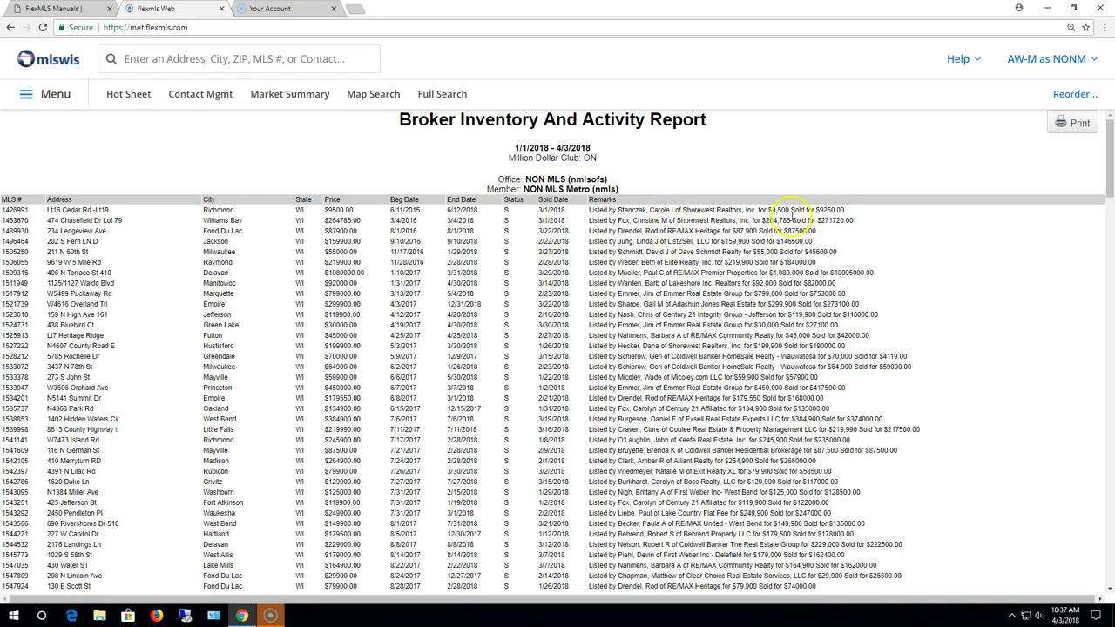
scroll(809, 269, "down", 15)
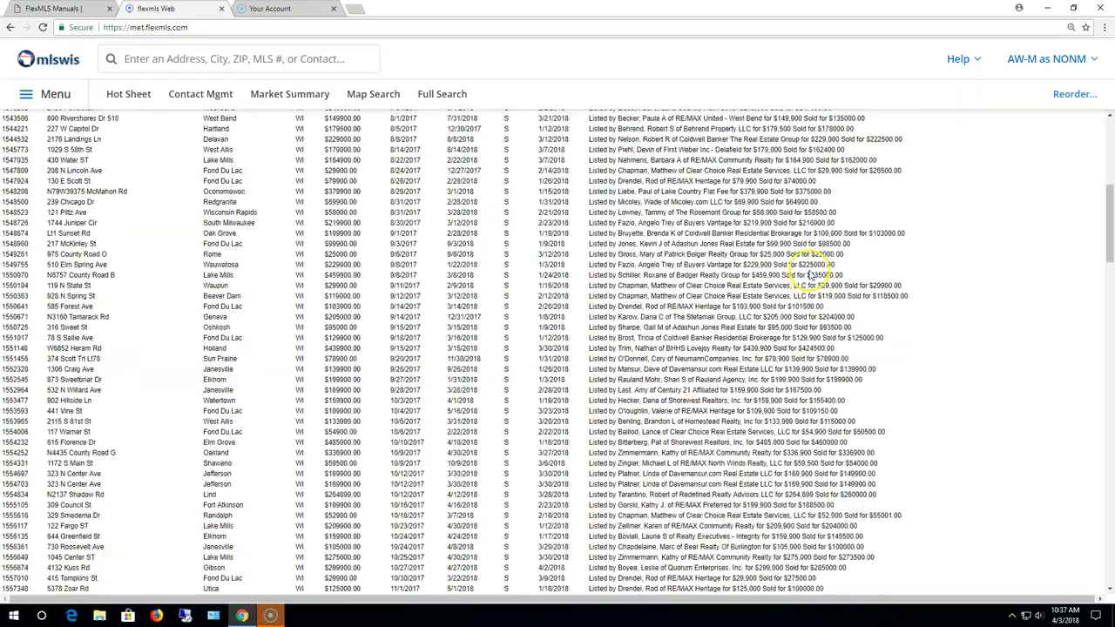
scroll(808, 268, "up", 10)
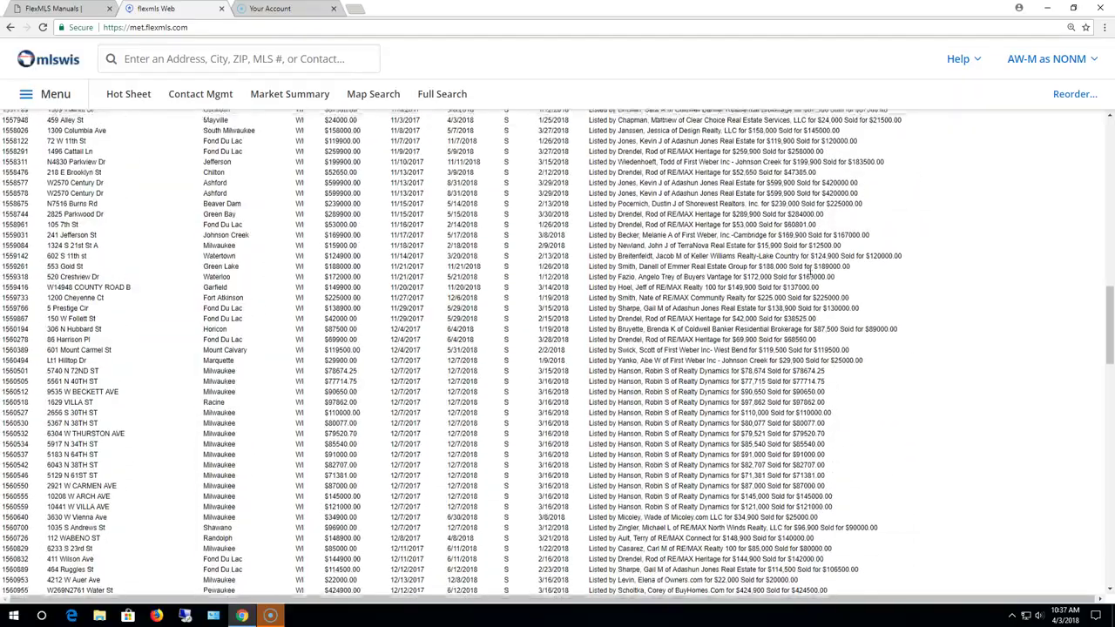
scroll(809, 270, "down", 12)
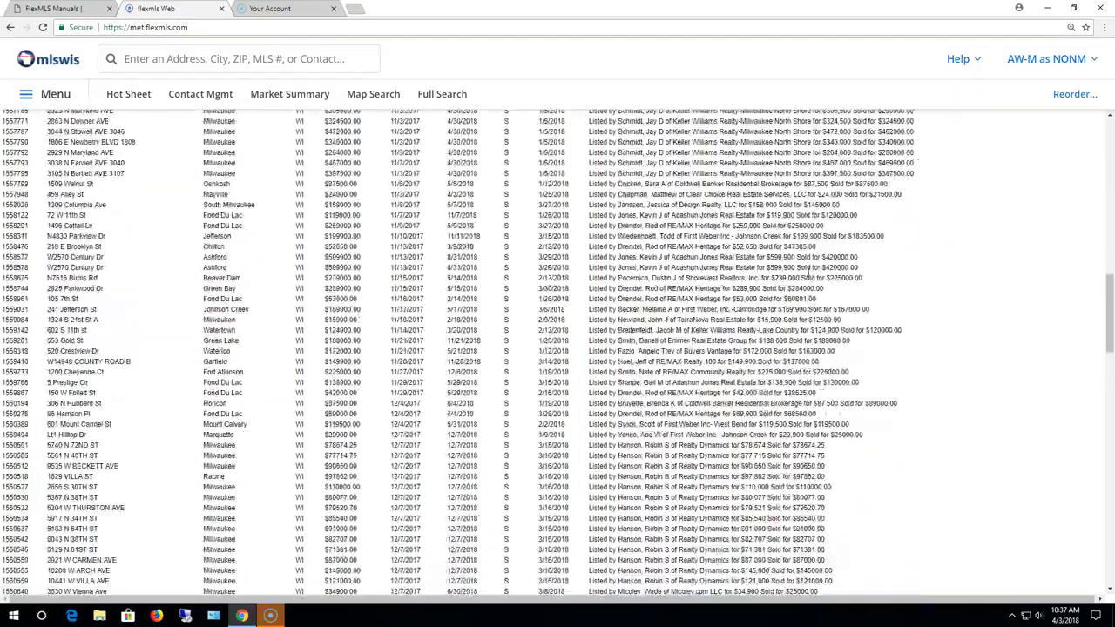
scroll(809, 276, "down", 10)
scroll(810, 279, "up", 4)
scroll(806, 274, "up", 2)
scroll(783, 279, "down", 3)
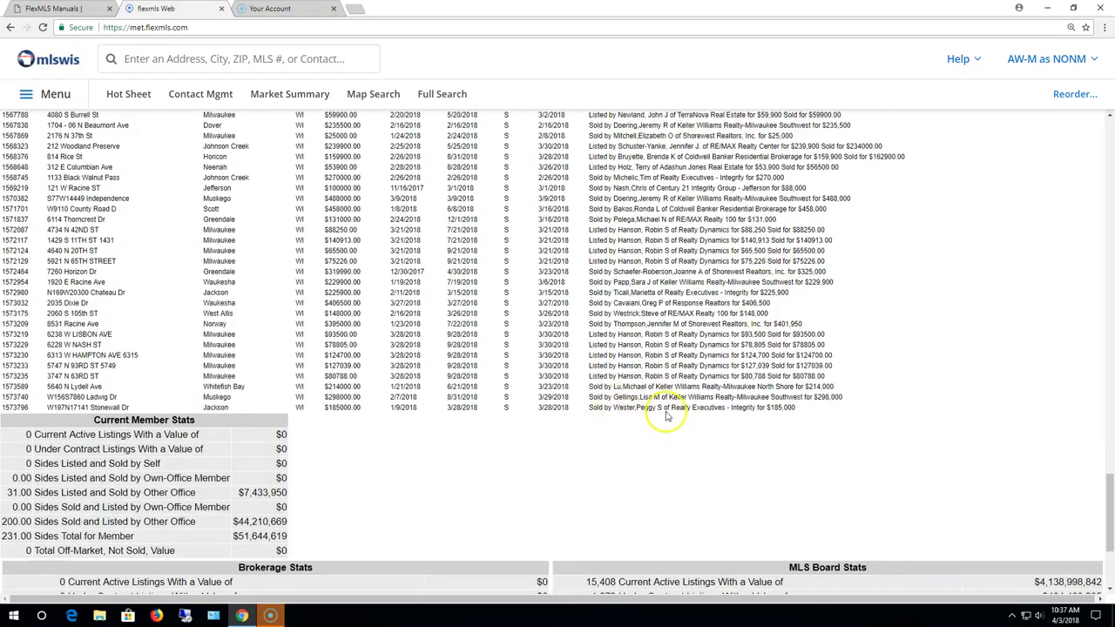
Step: Review the Current Member, Brokerage and MLS Board stats and Percent Difference, and return to the start of the report
scroll(726, 355, "down", 1)
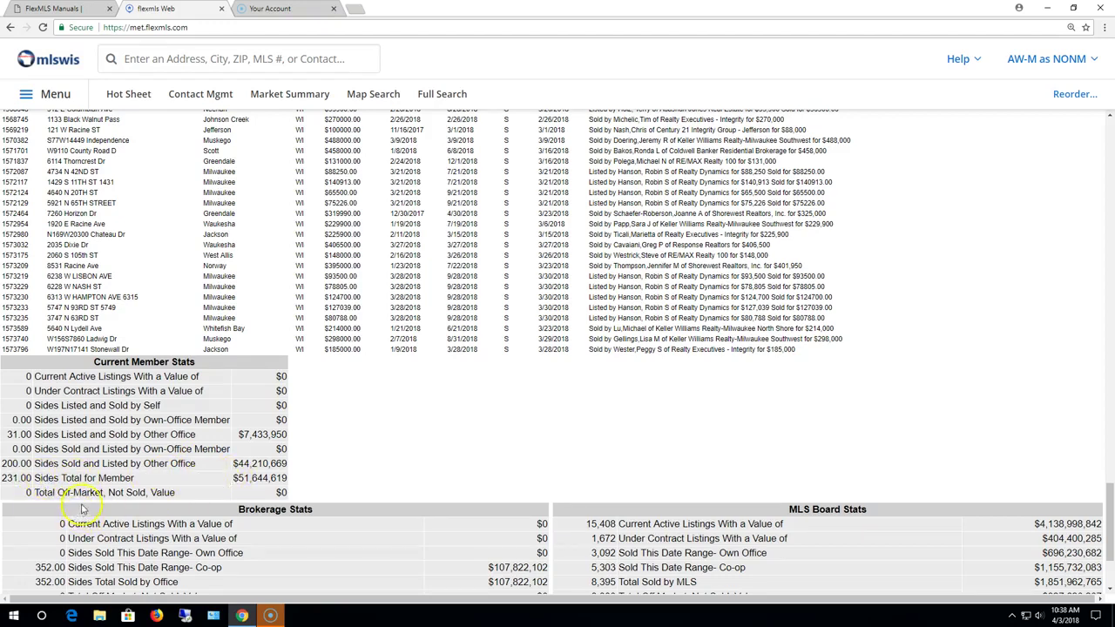
scroll(83, 510, "down", 1)
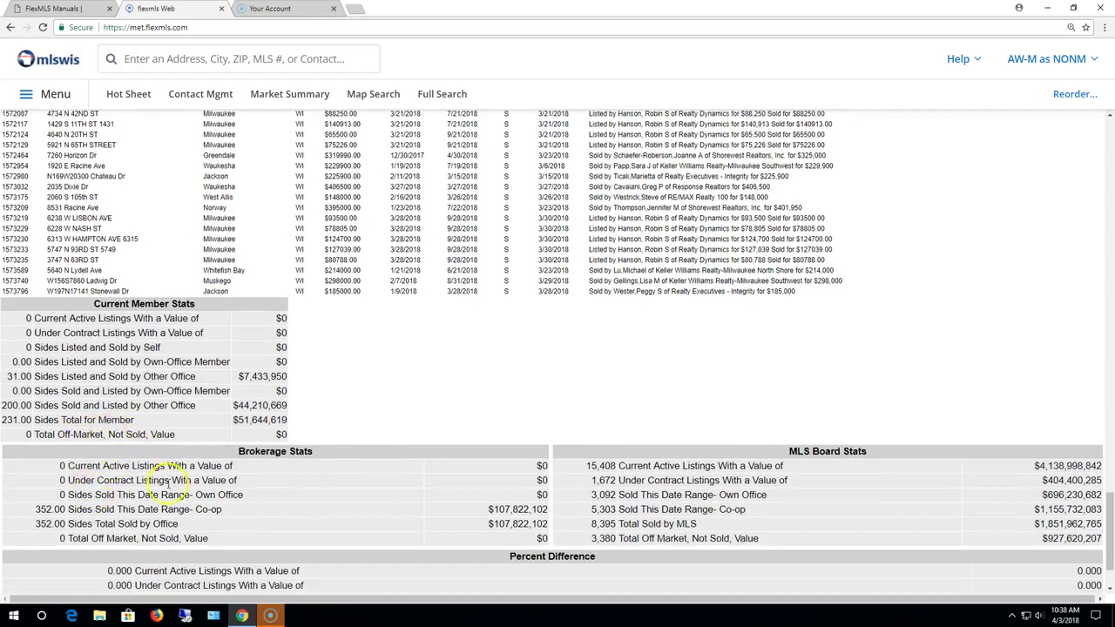
scroll(187, 495, "down", 2)
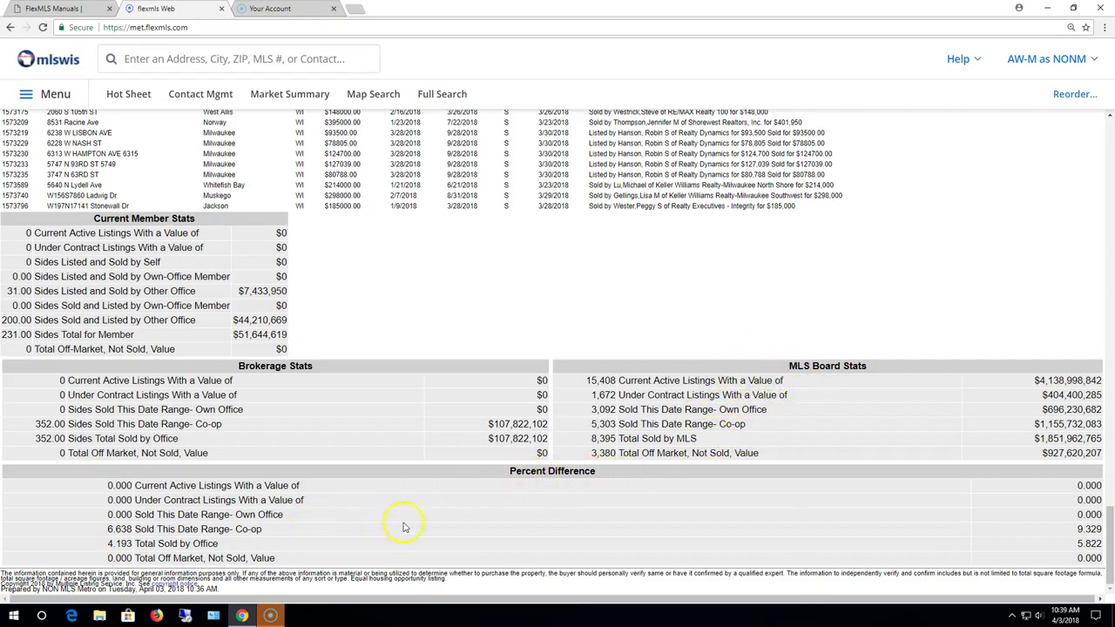
scroll(514, 519, "up", 10)
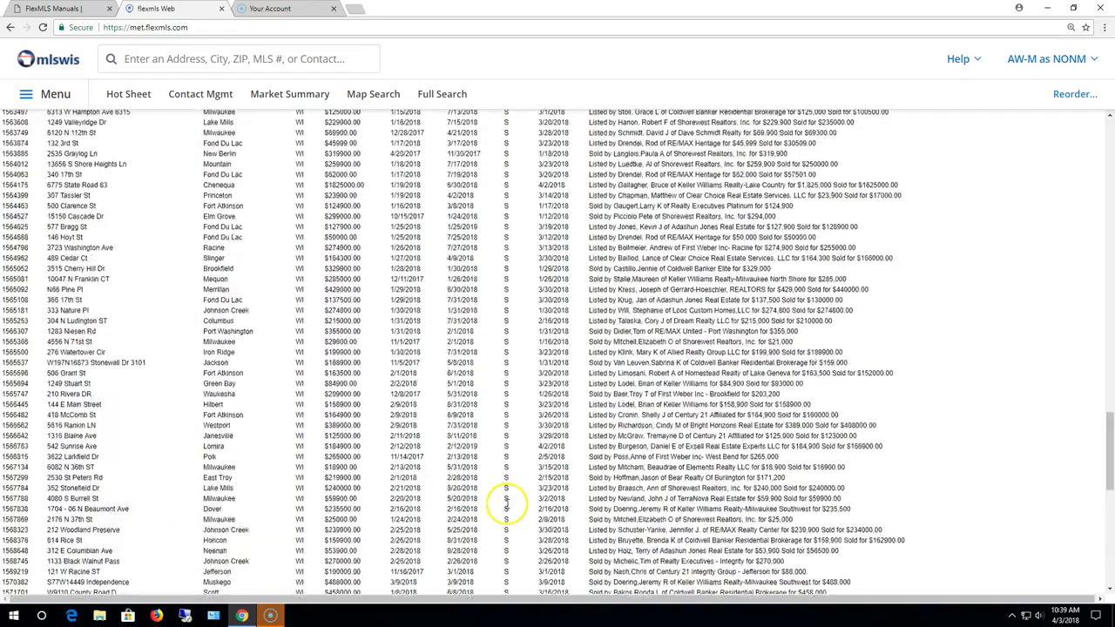
scroll(506, 503, "up", 8)
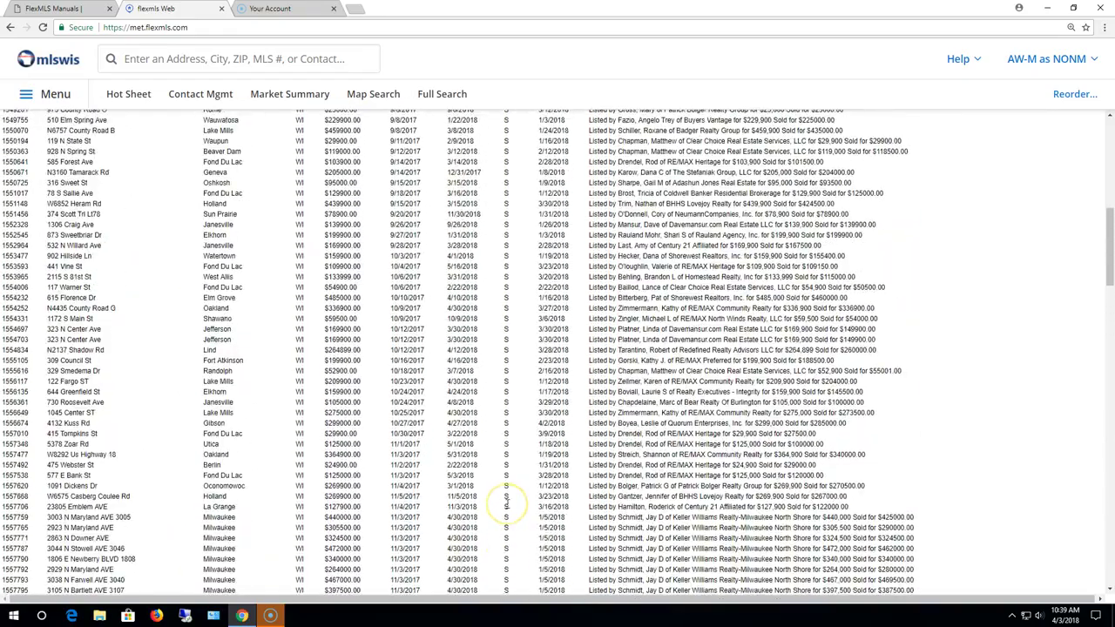
scroll(506, 504, "up", 2)
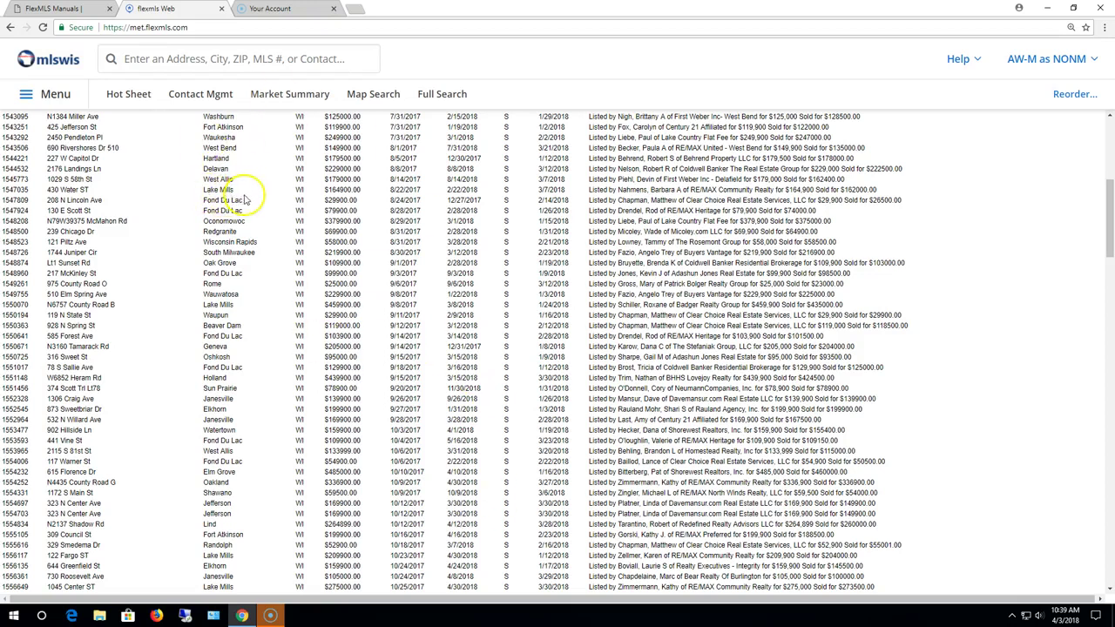
scroll(245, 185, "up", 5)
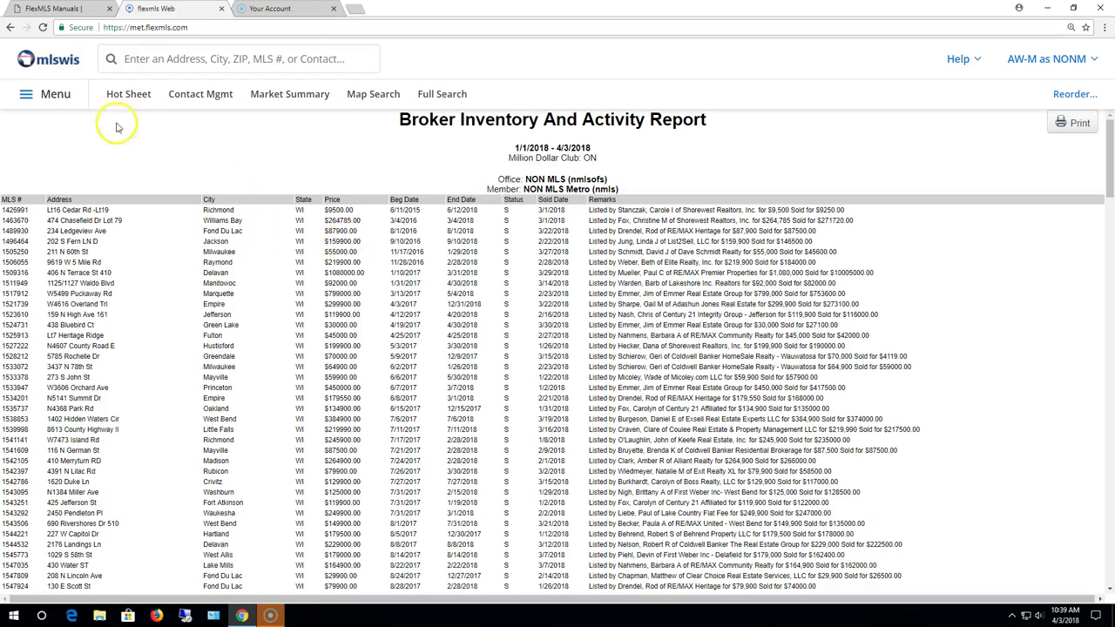
Step: Leave the Broker Inventory report and open the Inventory Reports page under Statistics
left_click(52, 96)
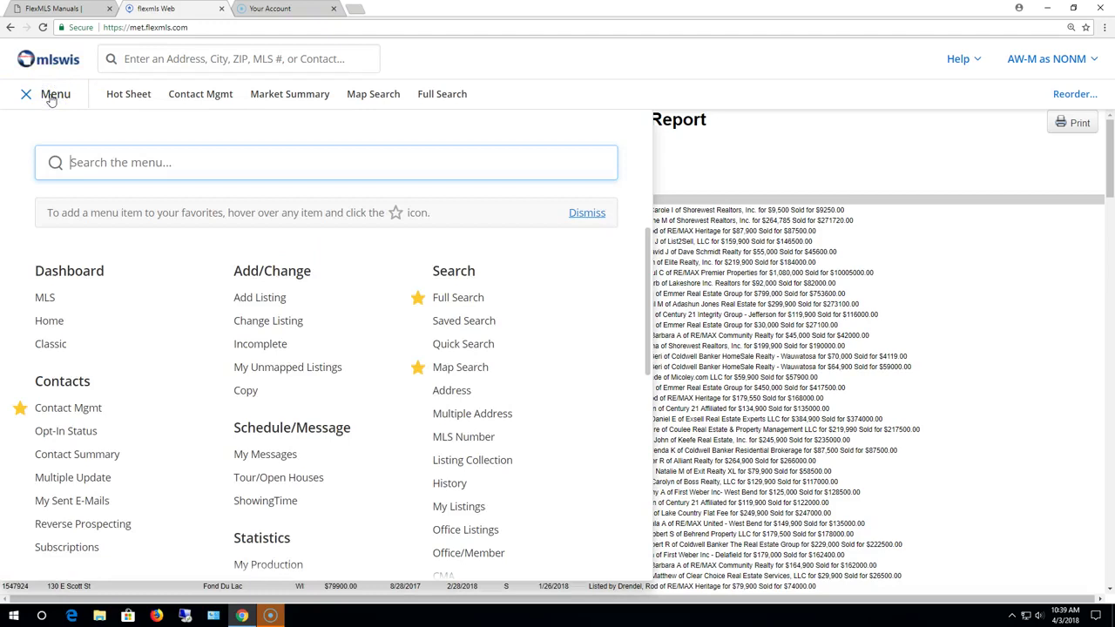
scroll(261, 331, "down", 2)
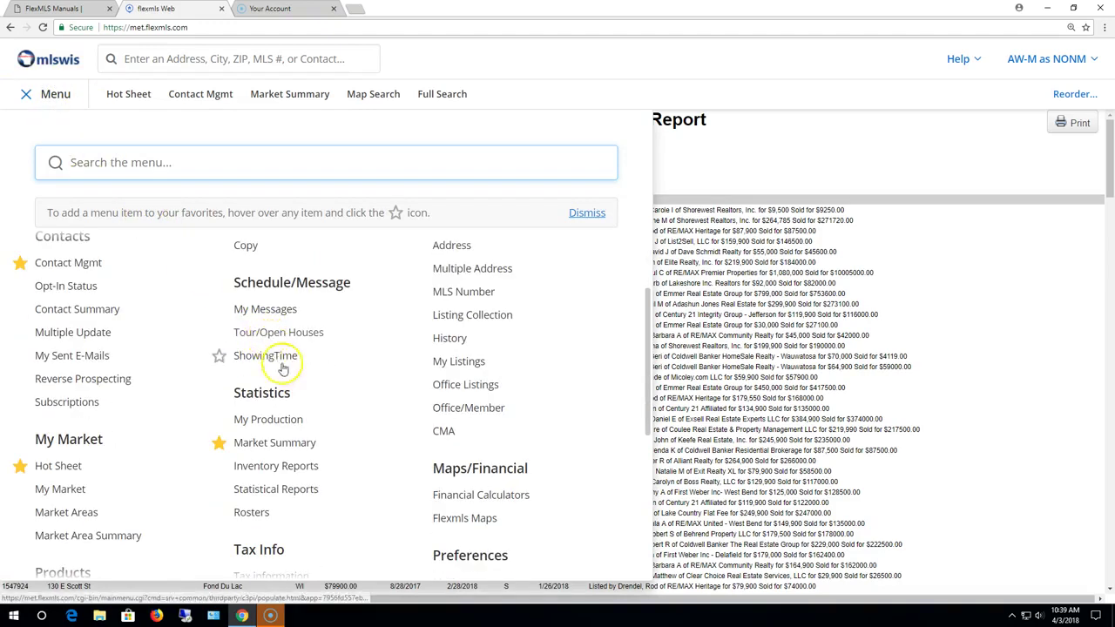
left_click(275, 465)
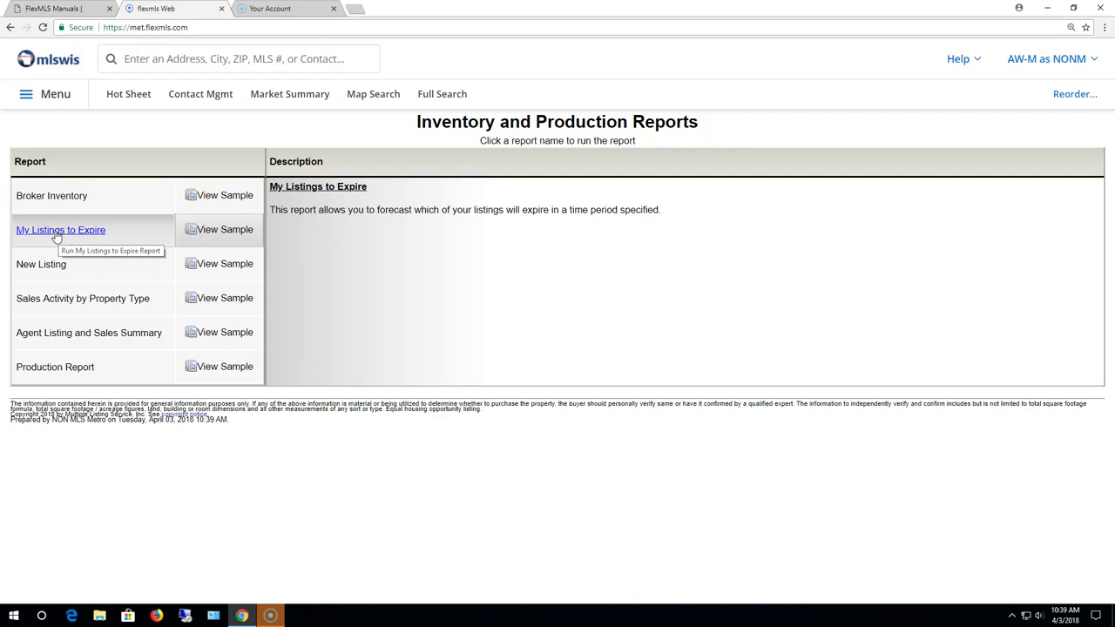
Step: View the My Listings to Expire sample, look at that report's forecast days and date range options, and return to the report list
left_click(224, 230)
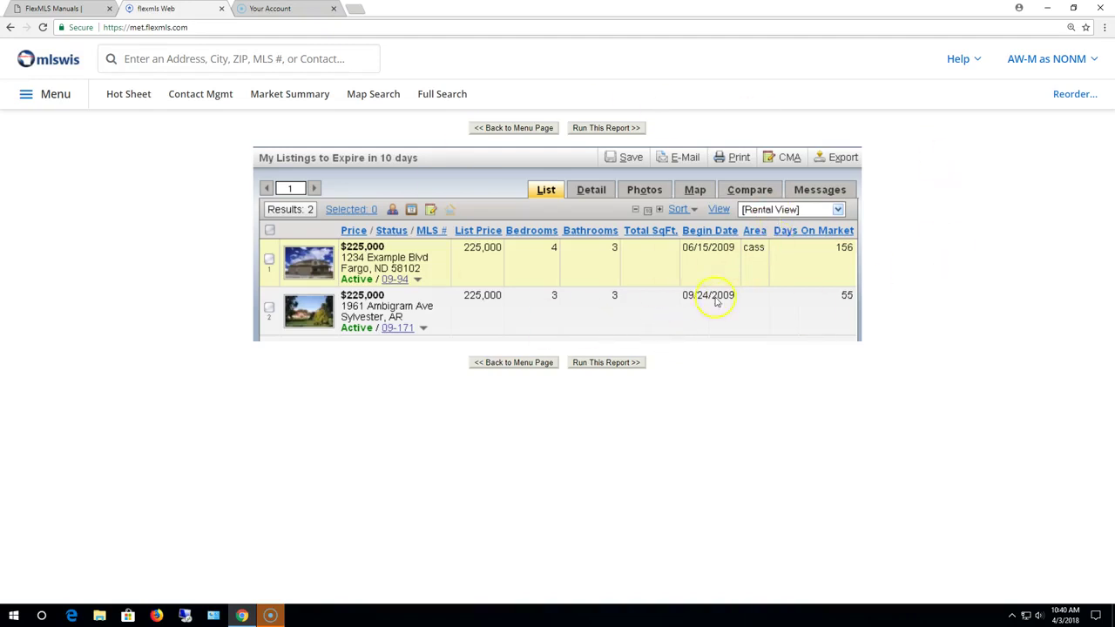
left_click(520, 128)
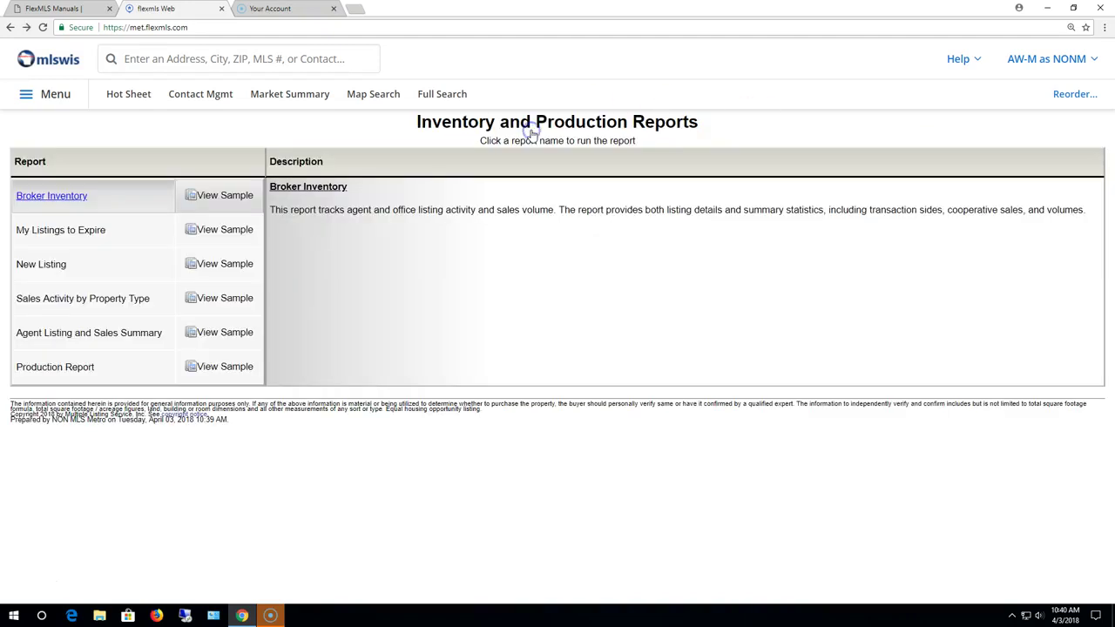
left_click(69, 235)
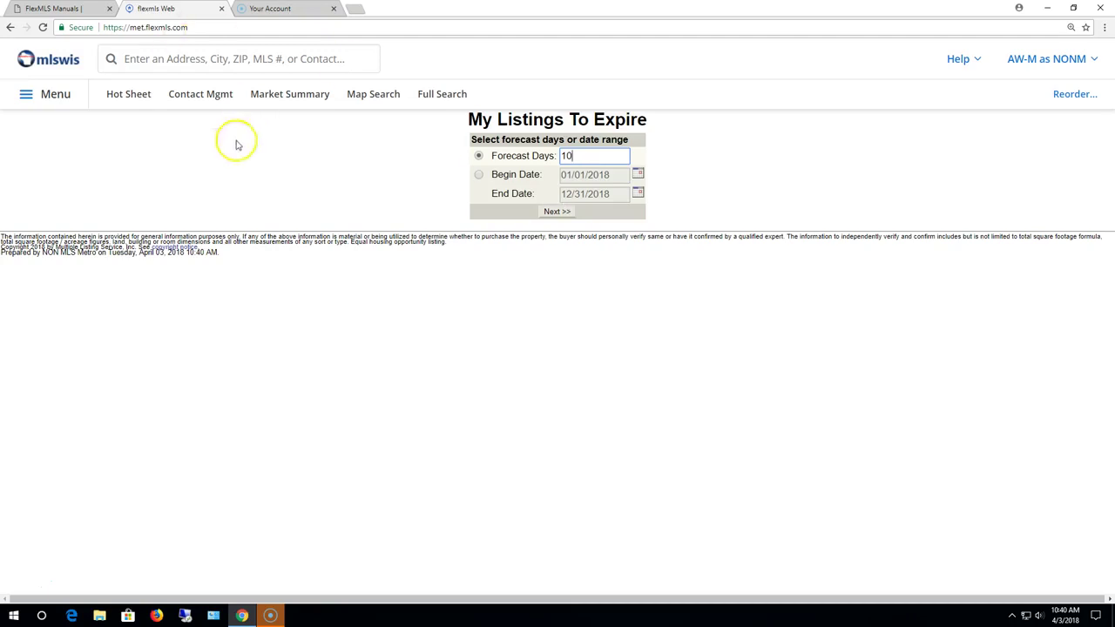
left_click(10, 27)
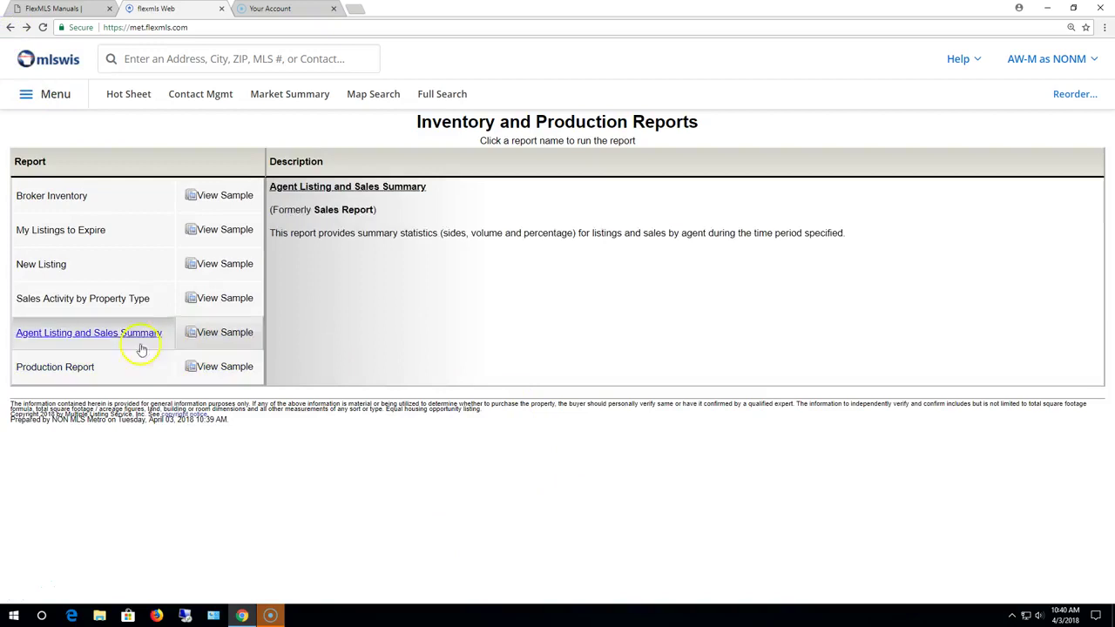
Step: Generate the New Listing report with the begin date set to 01/01/2018
left_click(42, 265)
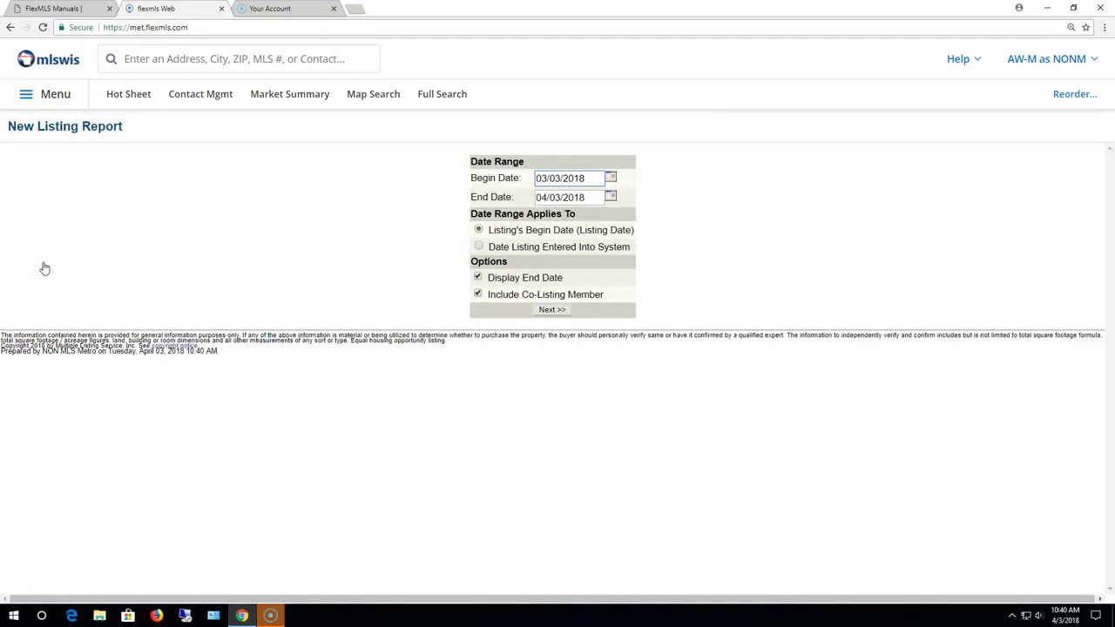
left_click(611, 178)
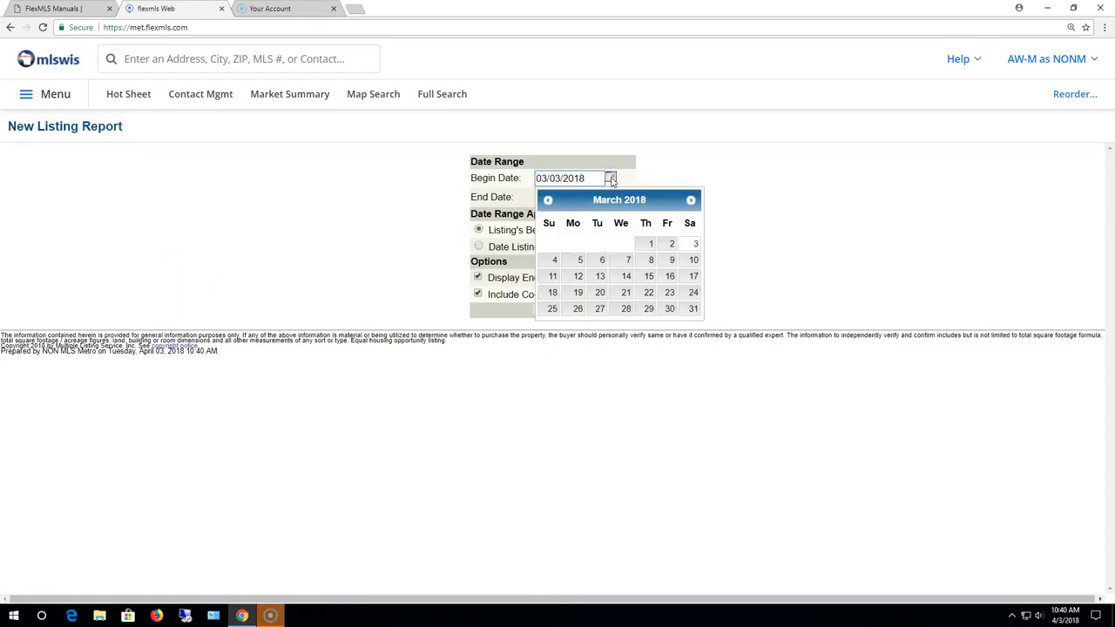
left_click(548, 200)
left_click(548, 200)
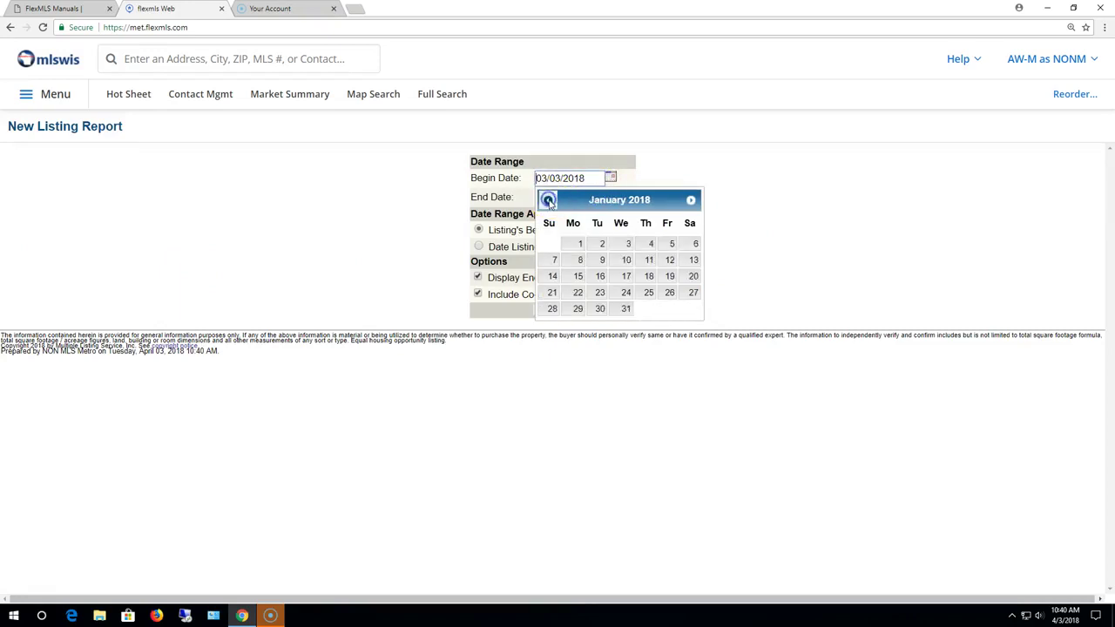
left_click(580, 244)
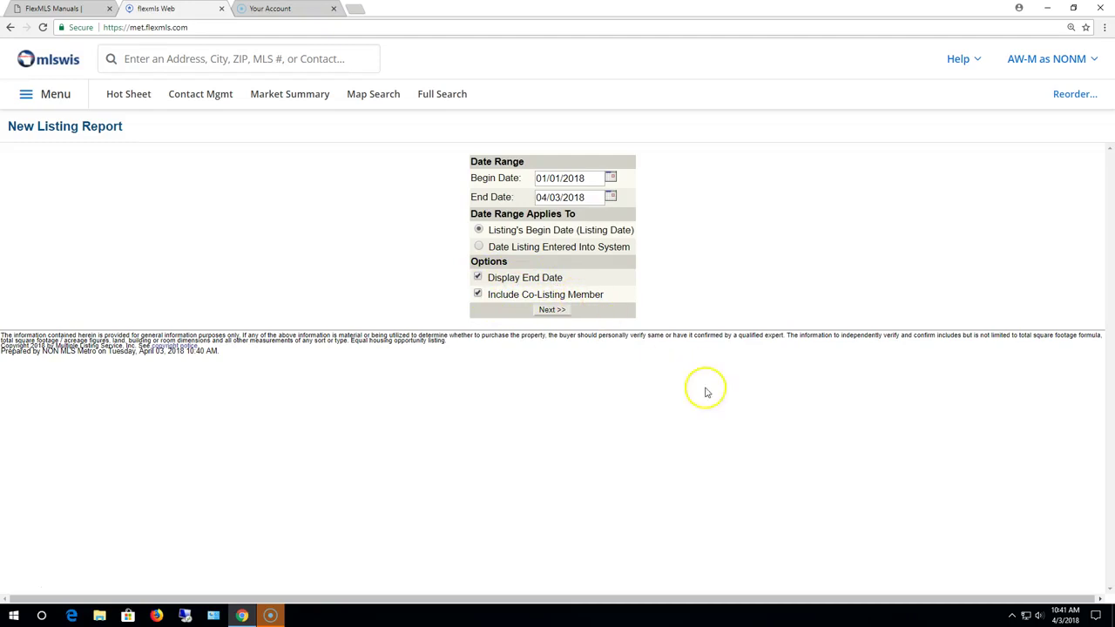
left_click(553, 310)
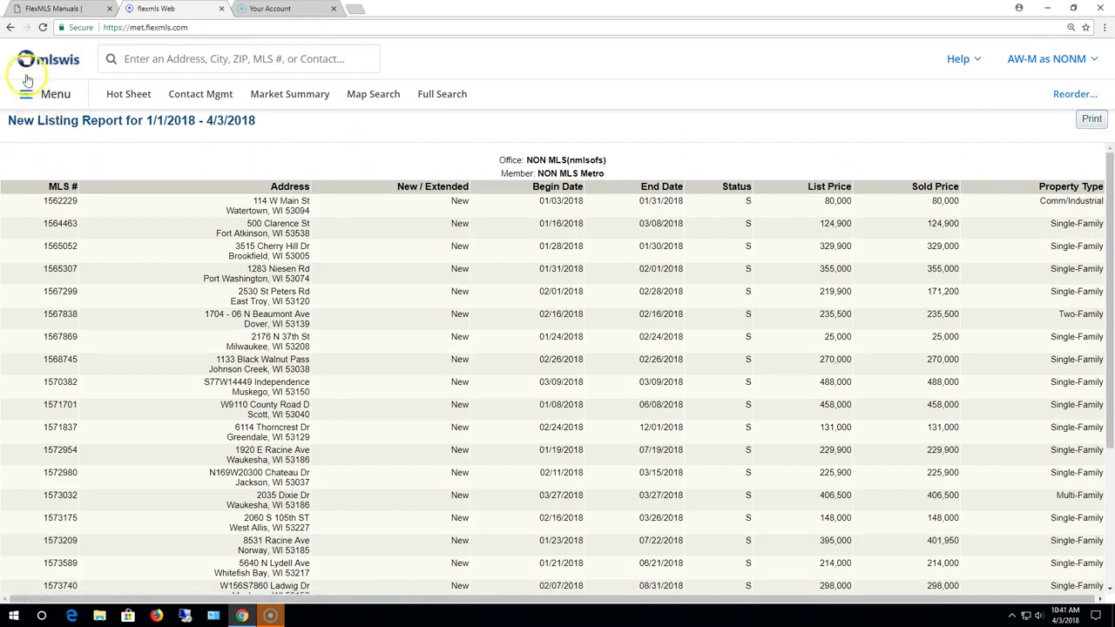
Step: Return to the report list and generate the Sales Activity by Property Type report with a listing begin date of 01/01/2018
left_click(10, 26)
left_click(10, 26)
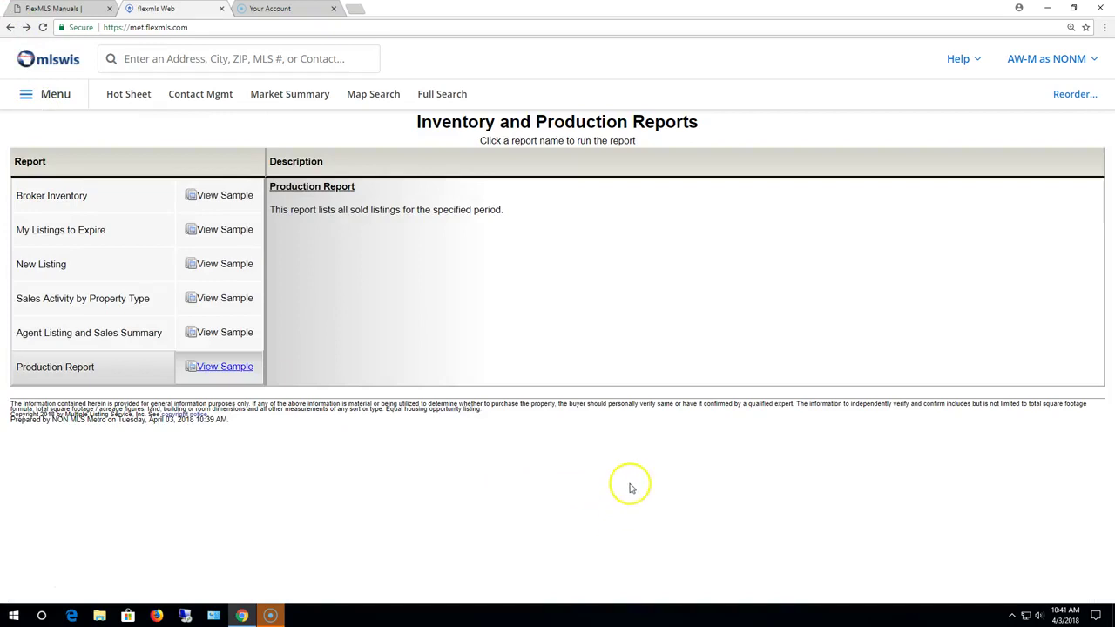
left_click(90, 301)
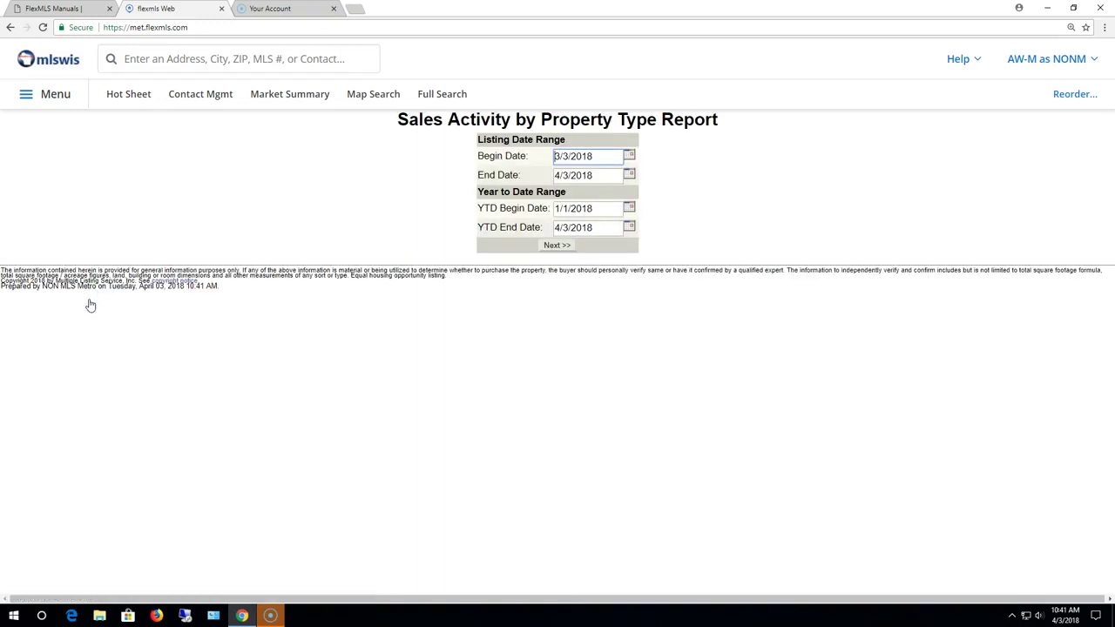
left_click_drag(93, 304, 134, 310)
left_click(629, 155)
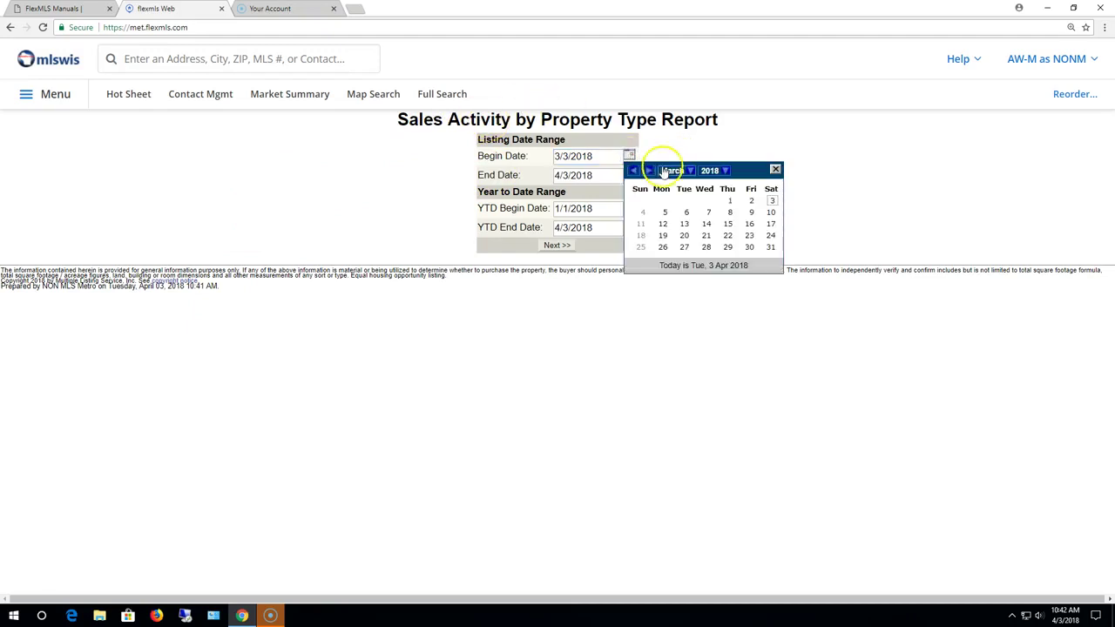
left_click(671, 171)
left_click(675, 180)
left_click(666, 200)
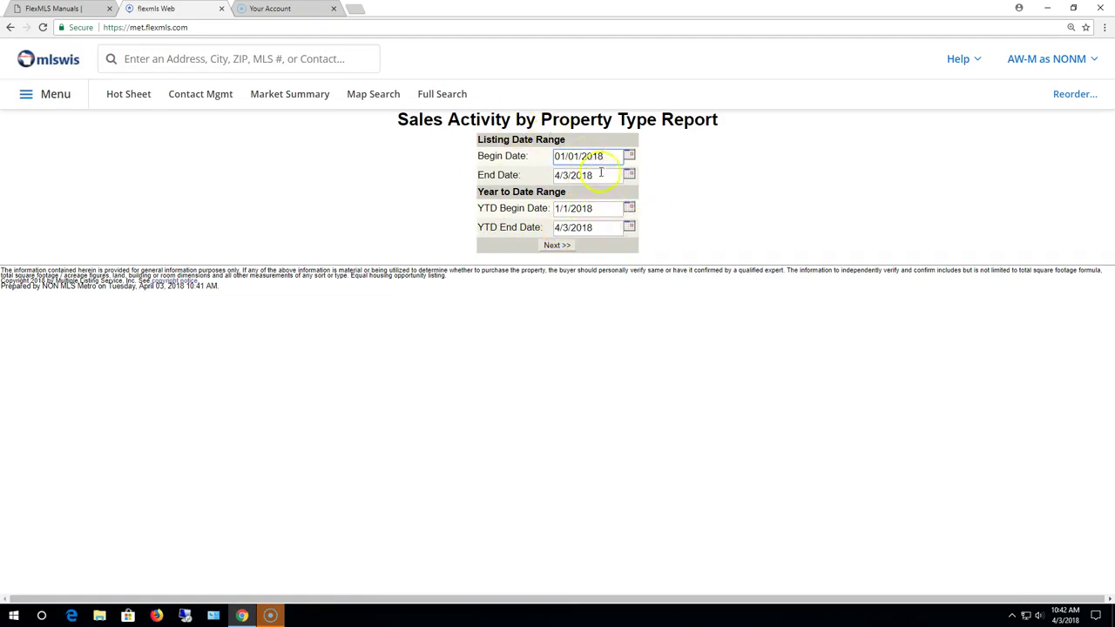
left_click(557, 244)
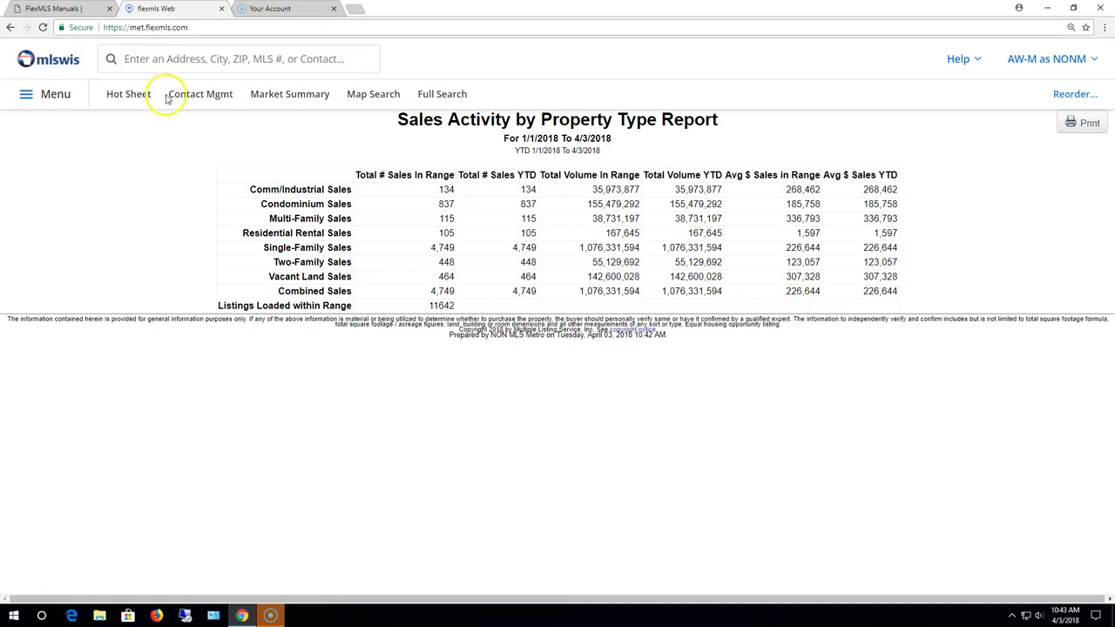
Step: Go back to the report list and open the Agent Listing and Sales Summary report
left_click(10, 27)
left_click(9, 27)
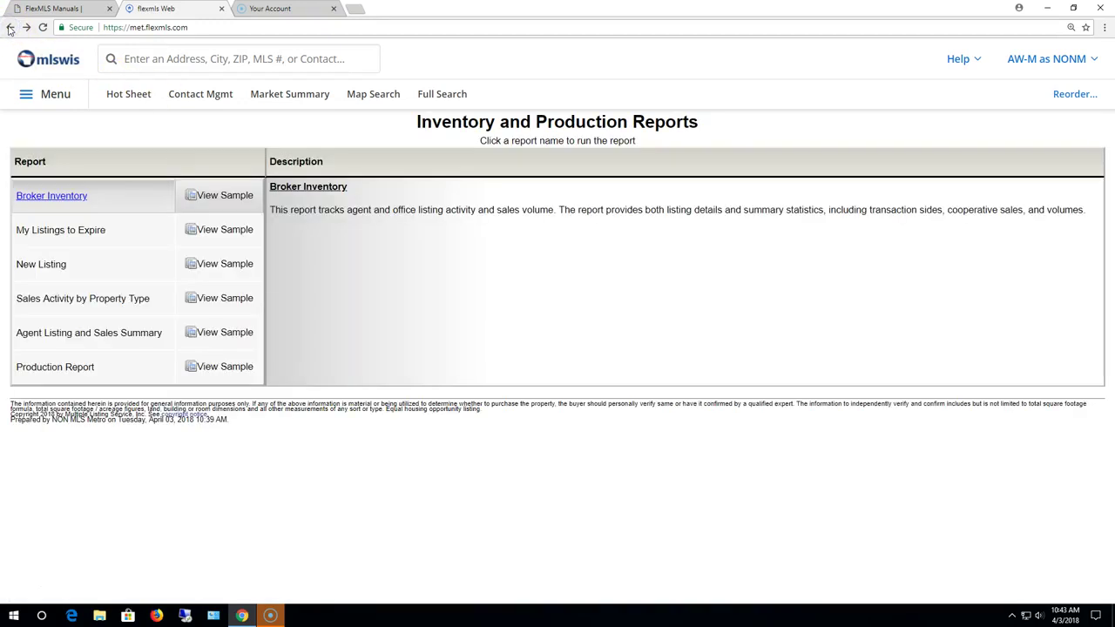
left_click(73, 336)
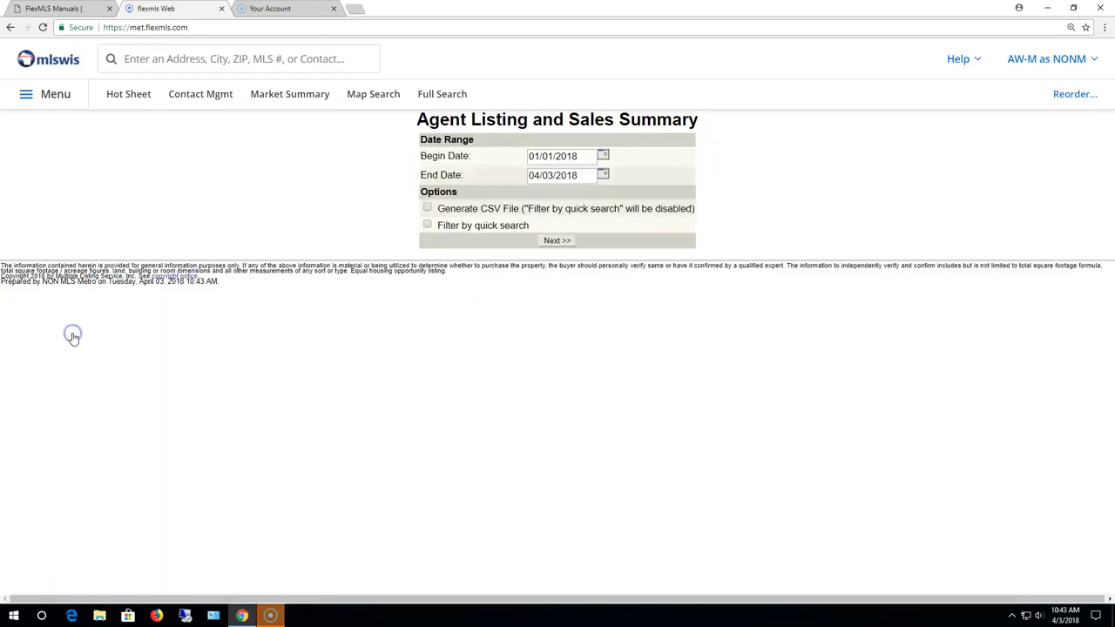
Step: Set the summary report's date range to begin on 03/01/2018 and end on 03/31/2018
left_click(605, 156)
left_click(661, 169)
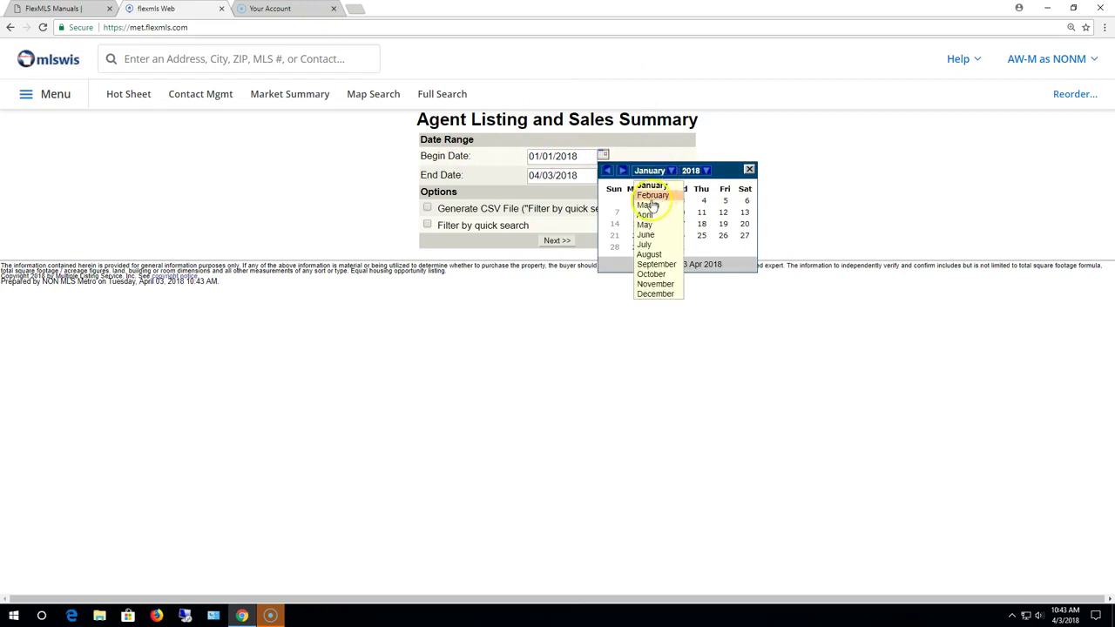
left_click(651, 196)
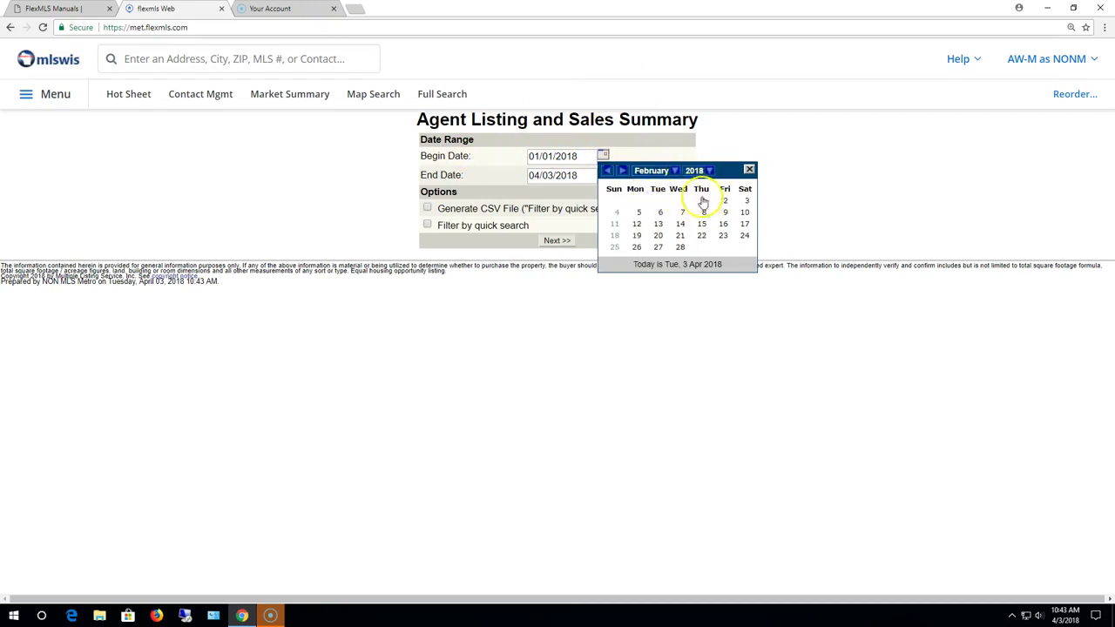
left_click(672, 171)
left_click(660, 206)
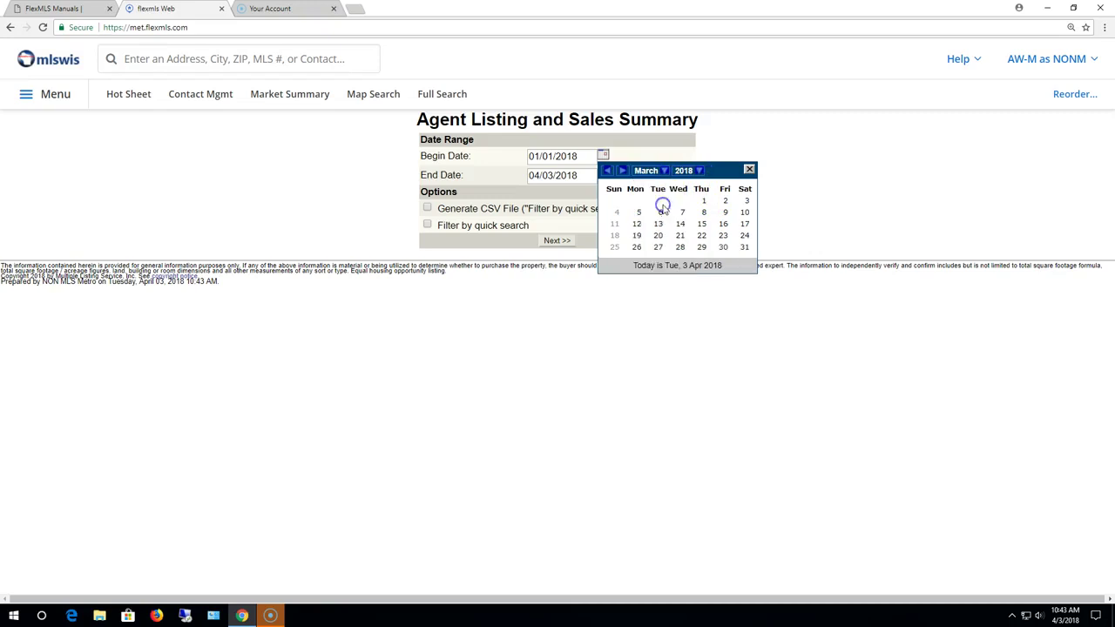
left_click(703, 201)
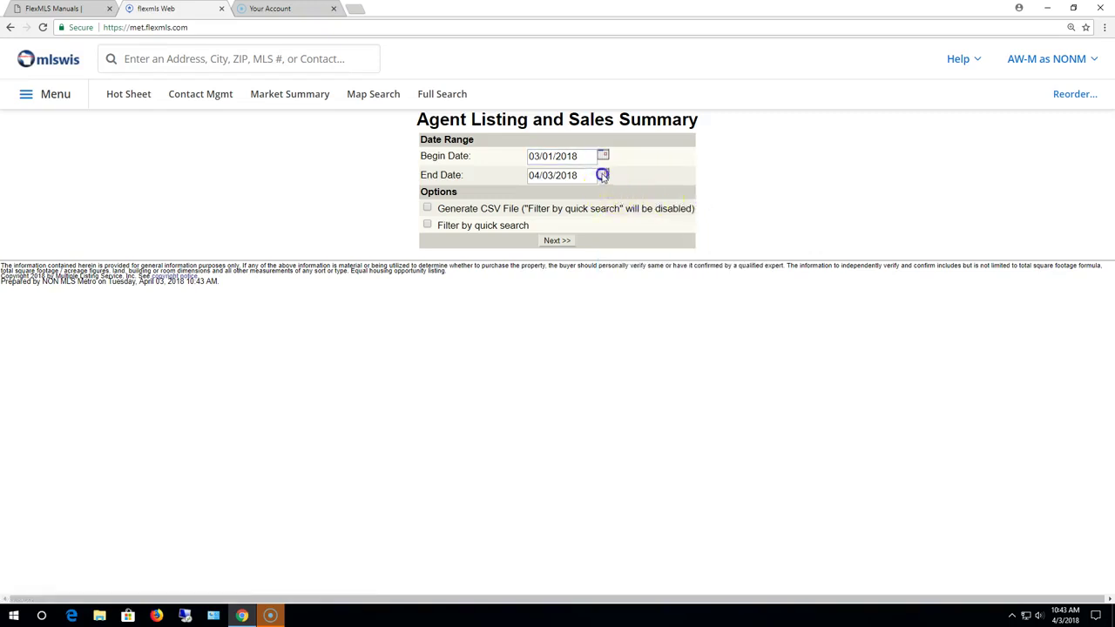
left_click(603, 174)
left_click(658, 190)
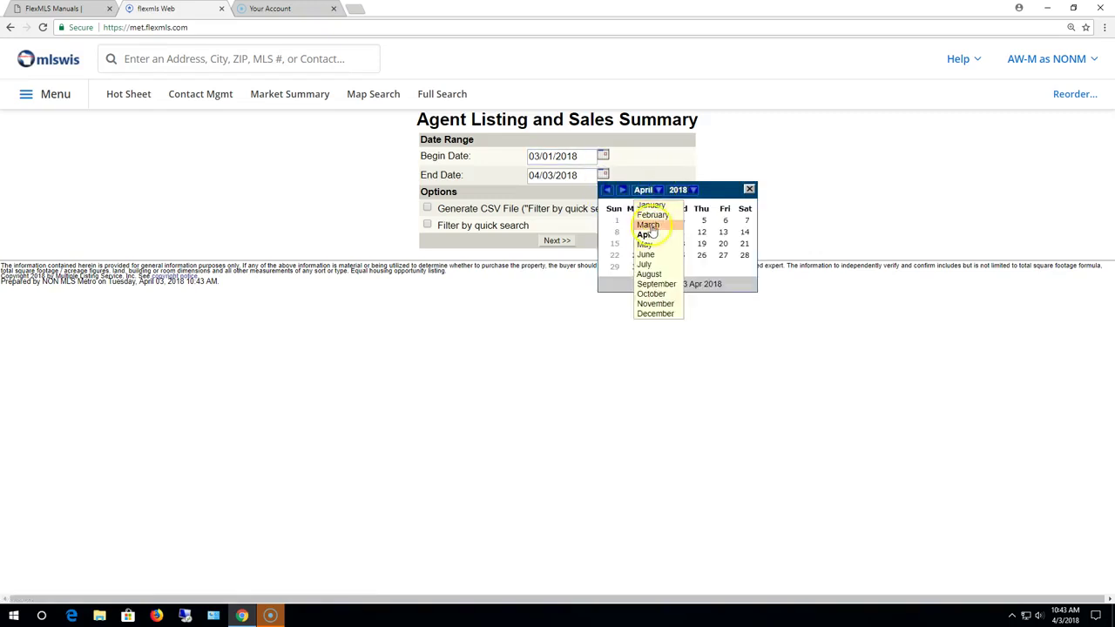
left_click(651, 226)
left_click(745, 268)
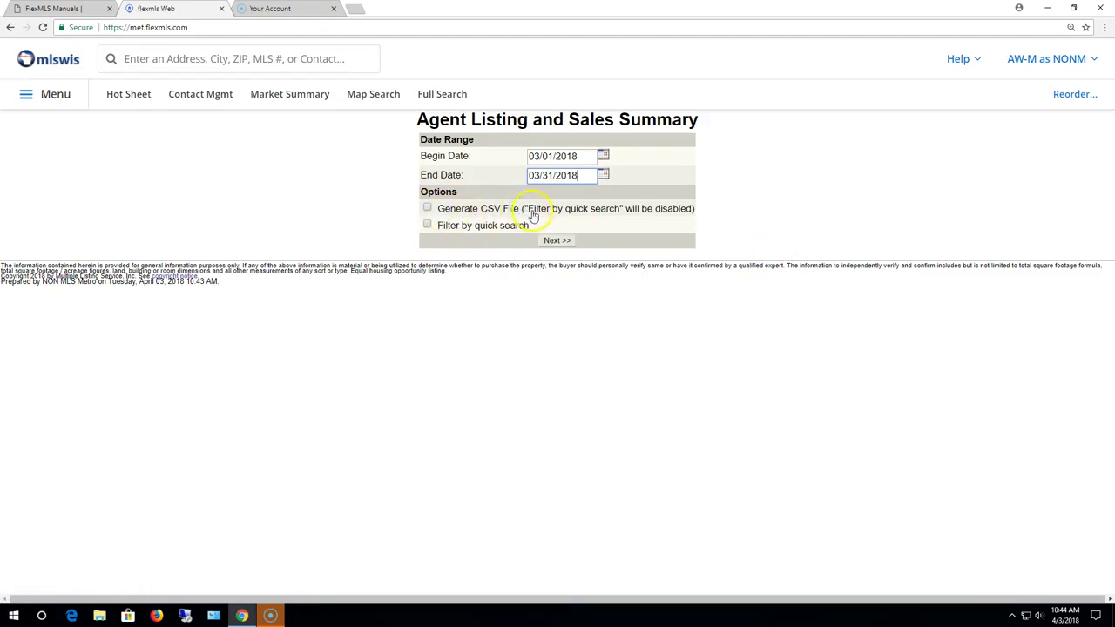
Step: Check the quick search filter choices, turn the filter back off, and generate the Agent Listing and Sales Summary
left_click(426, 225)
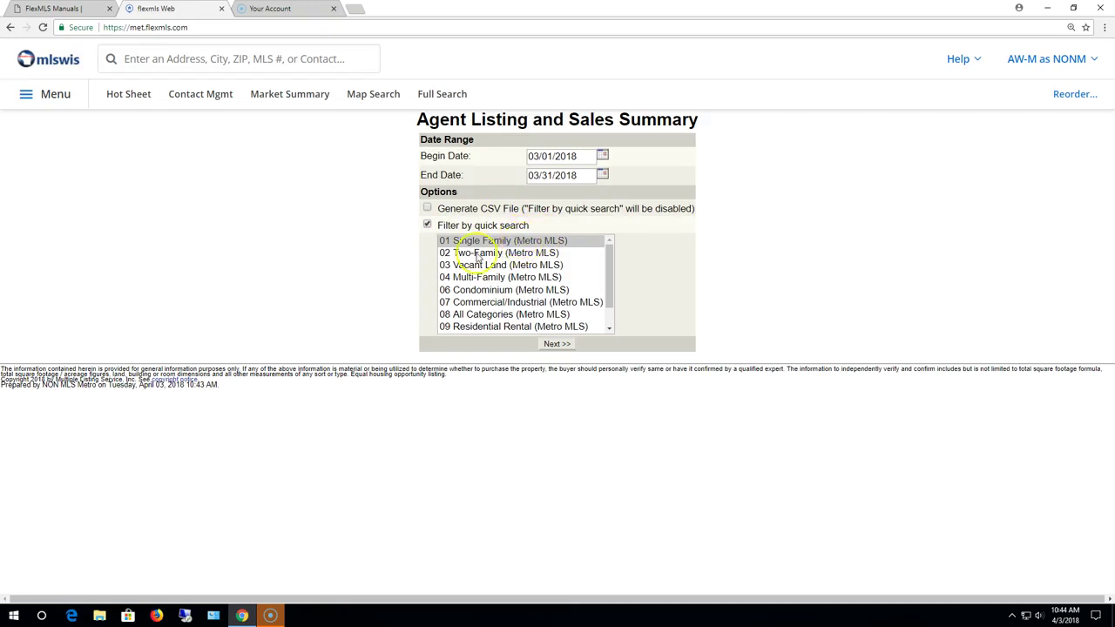
left_click(428, 225)
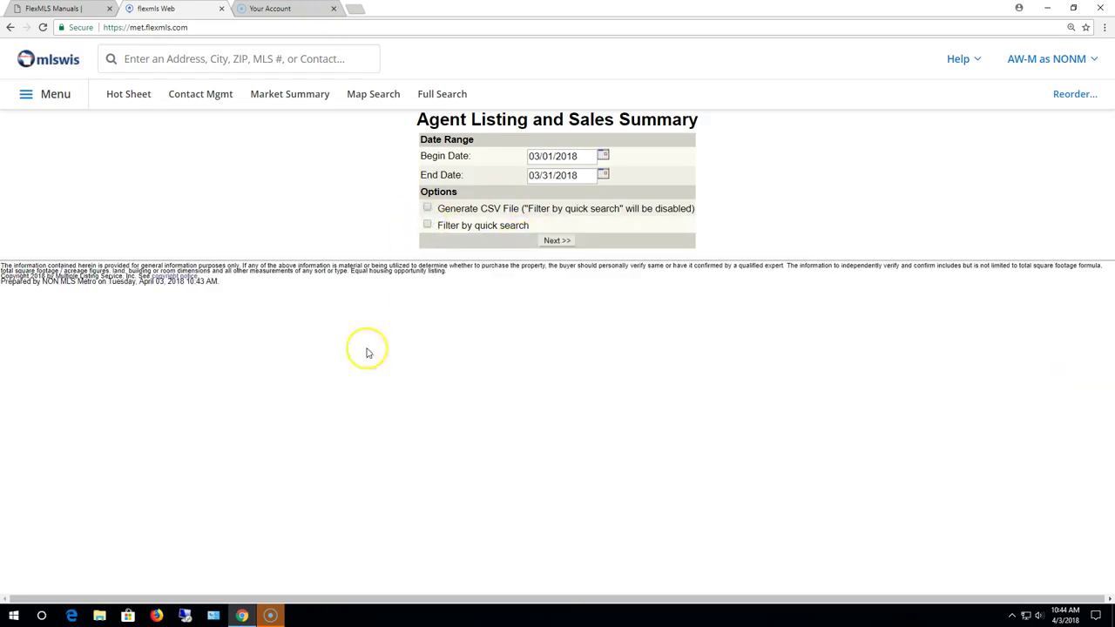
left_click(558, 241)
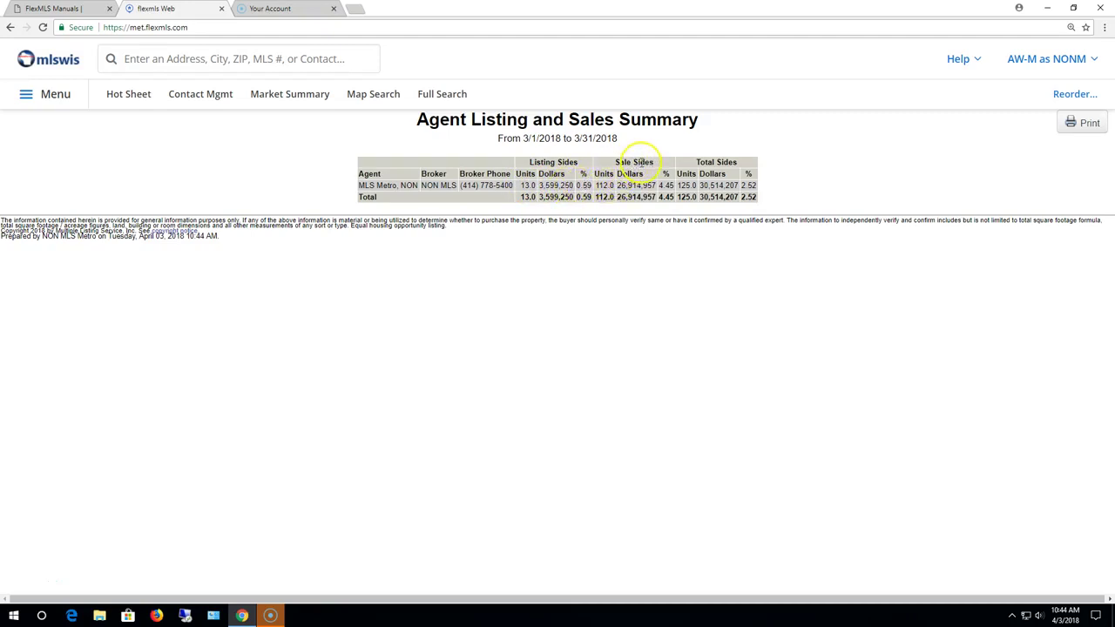
Step: Examine the agent's Sale Sides units, dollars and percentage in the summary, and return to the report list
left_click_drag(596, 185, 672, 186)
left_click(665, 185)
left_click(10, 27)
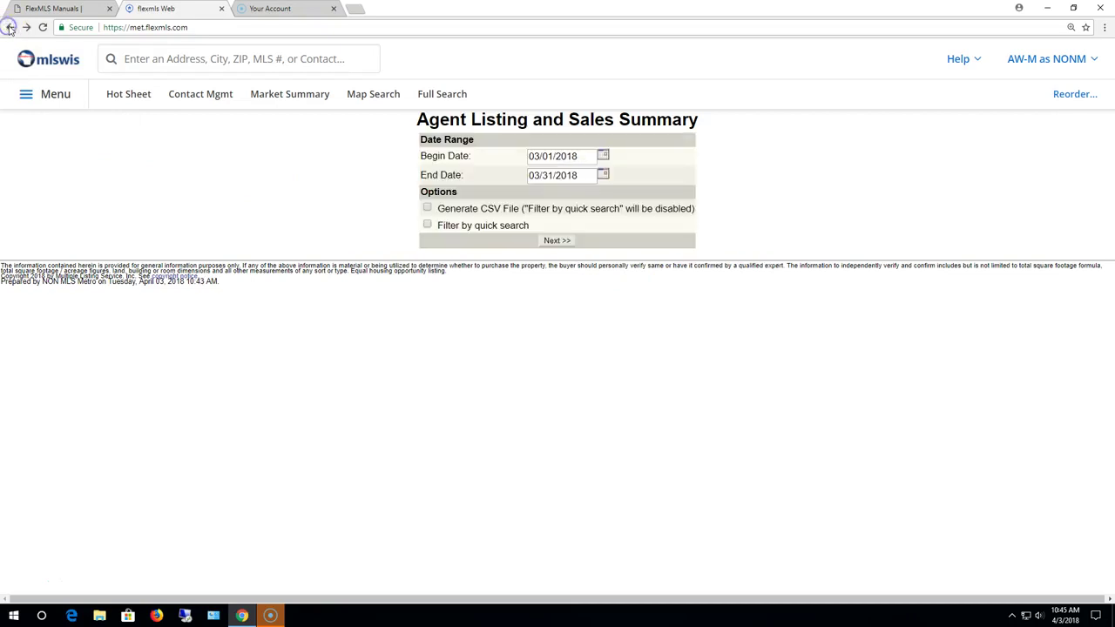
left_click(11, 27)
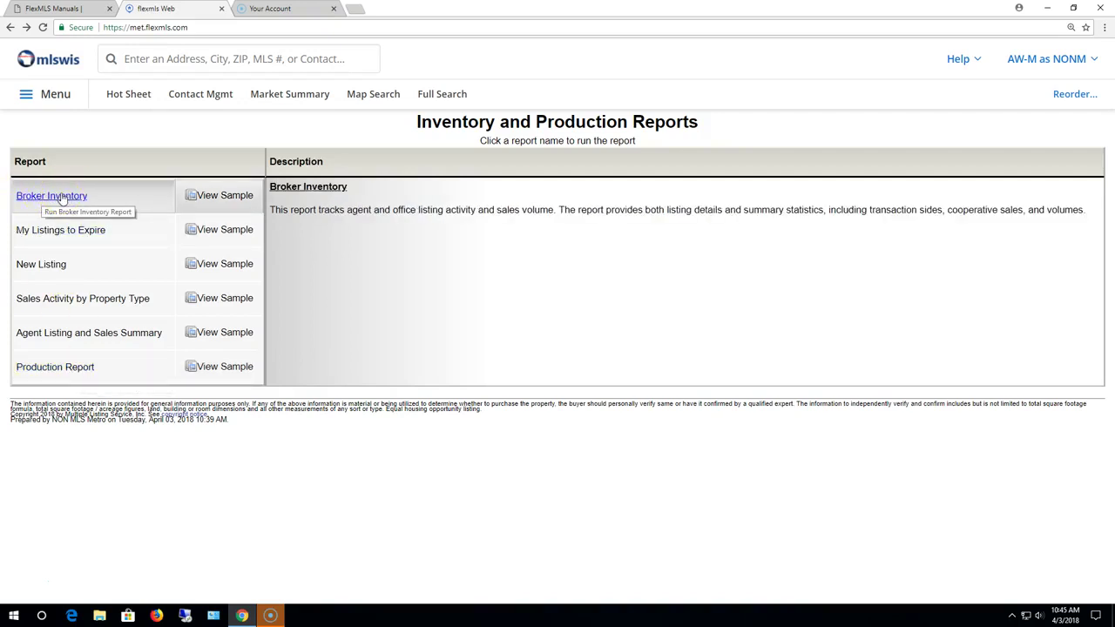
Step: Open the Production Report and set its begin date to 01/01/2018
left_click(54, 369)
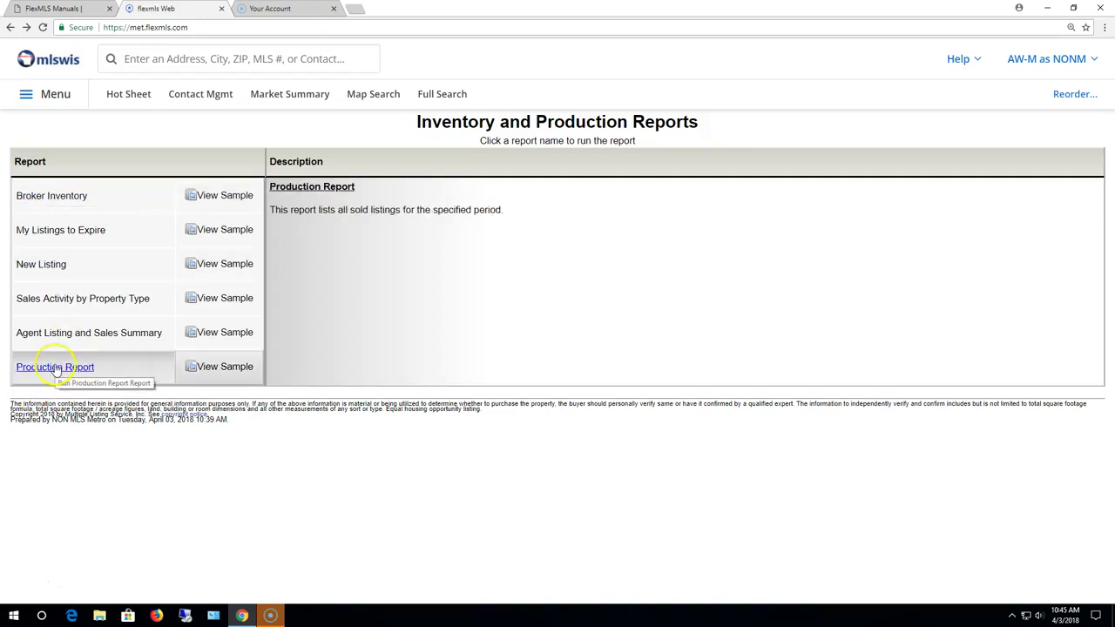
left_click(54, 369)
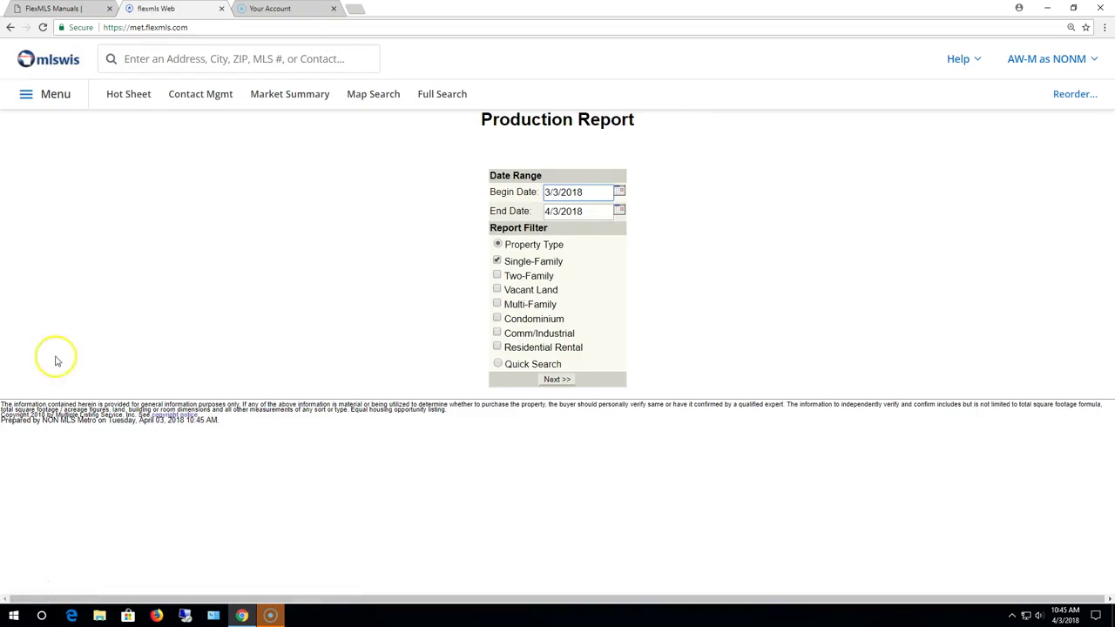
left_click(618, 192)
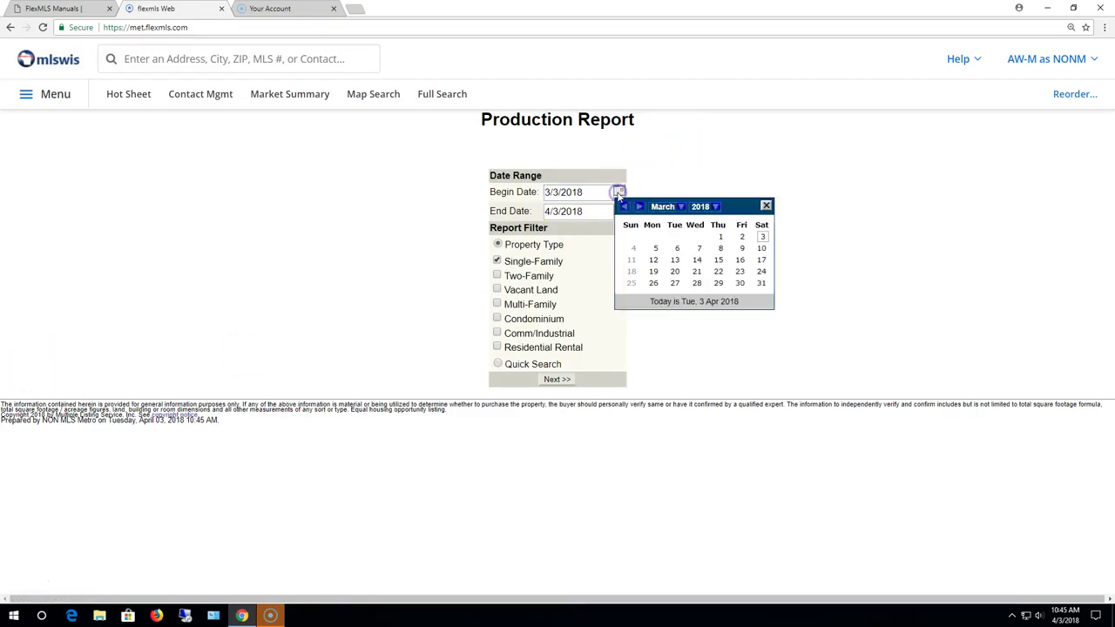
left_click(662, 206)
left_click(668, 223)
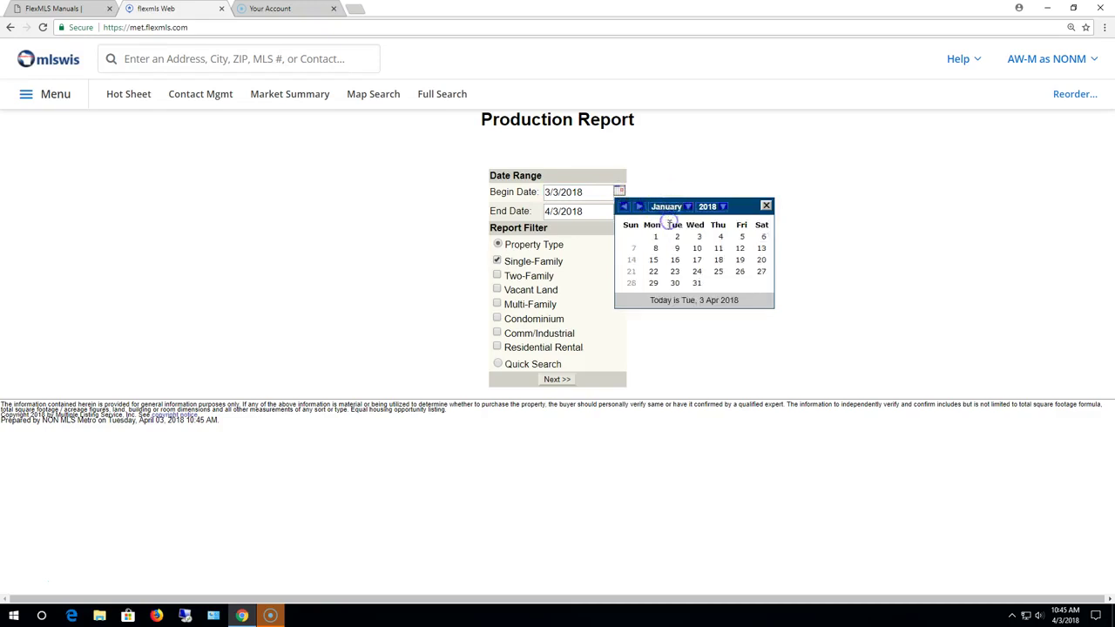
left_click(654, 238)
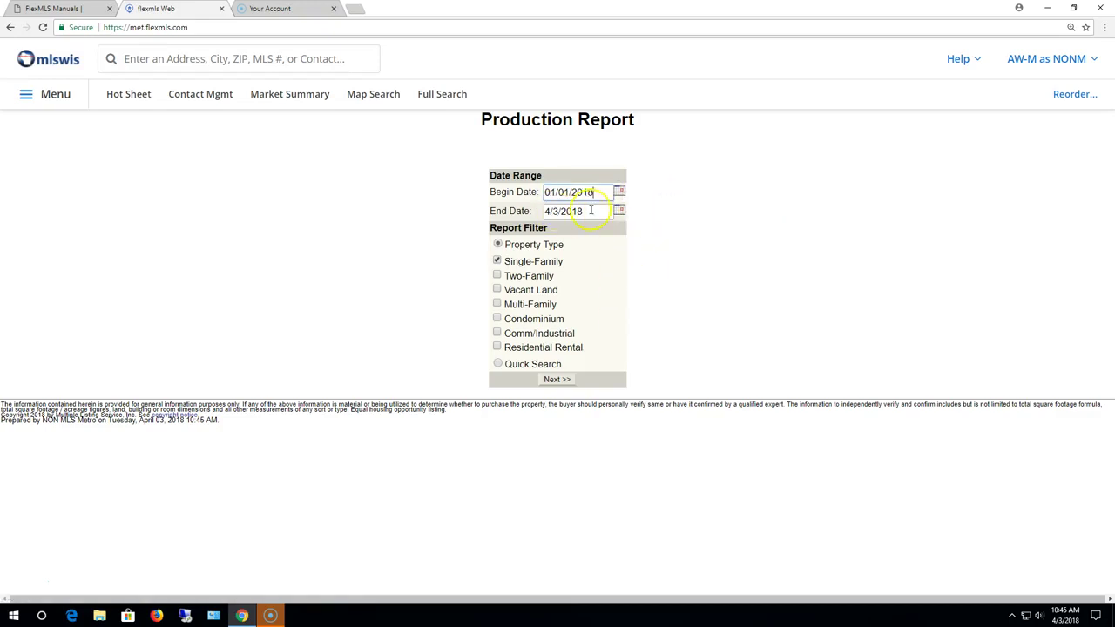
Step: Add Two-Family, Vacant Land, Multi-Family, Condominium and Comm/Industrial to the property type filter and generate the Production Report
left_click(497, 275)
left_click(497, 289)
left_click(497, 304)
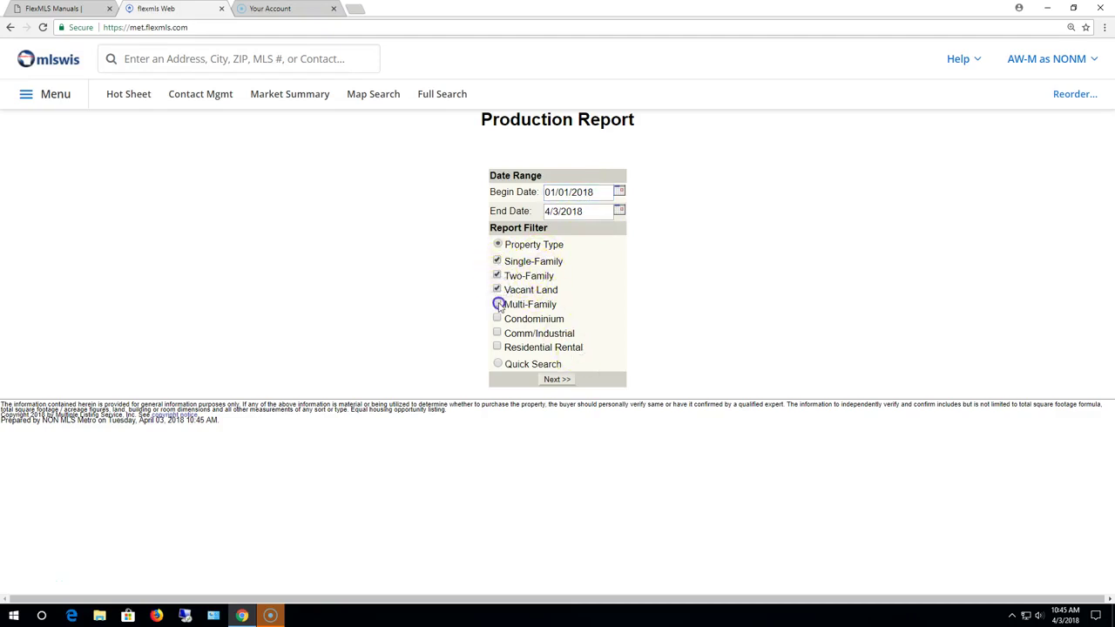
left_click(497, 319)
left_click(496, 333)
left_click(557, 379)
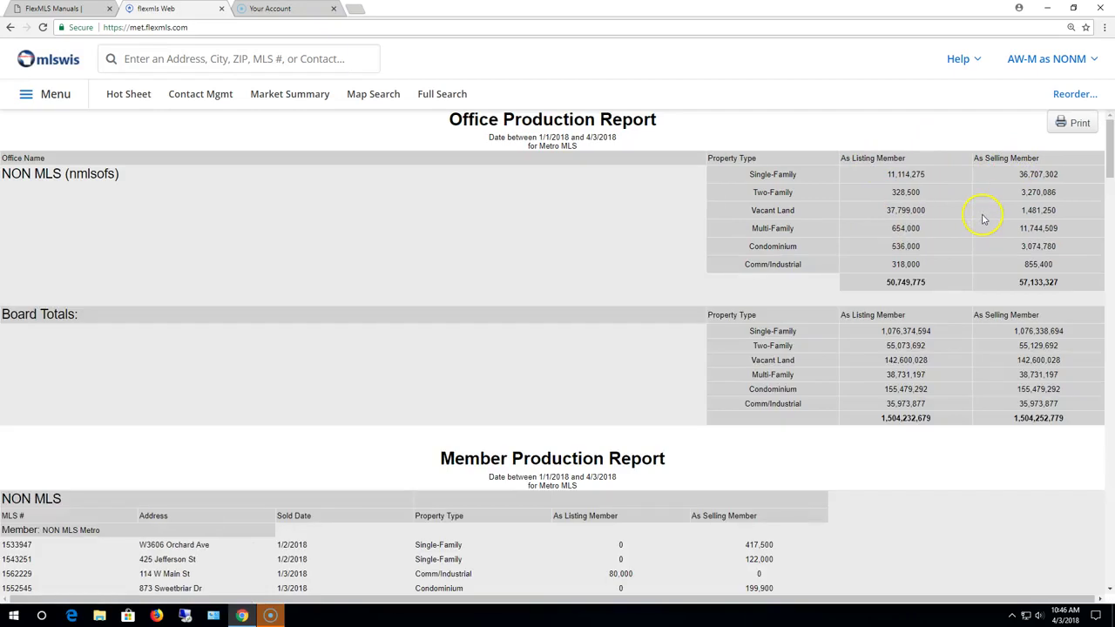
Step: Examine the office production and board totals, the member's listing and selling amounts per property, and the member totals and grand total
scroll(299, 370, "down", 2)
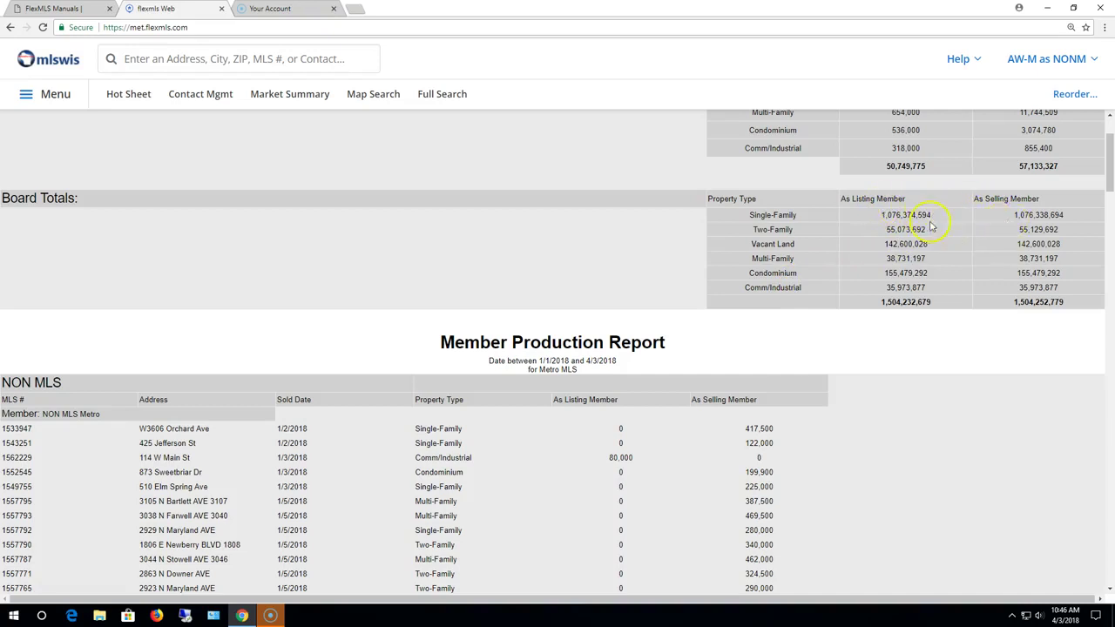
scroll(771, 378, "down", 3)
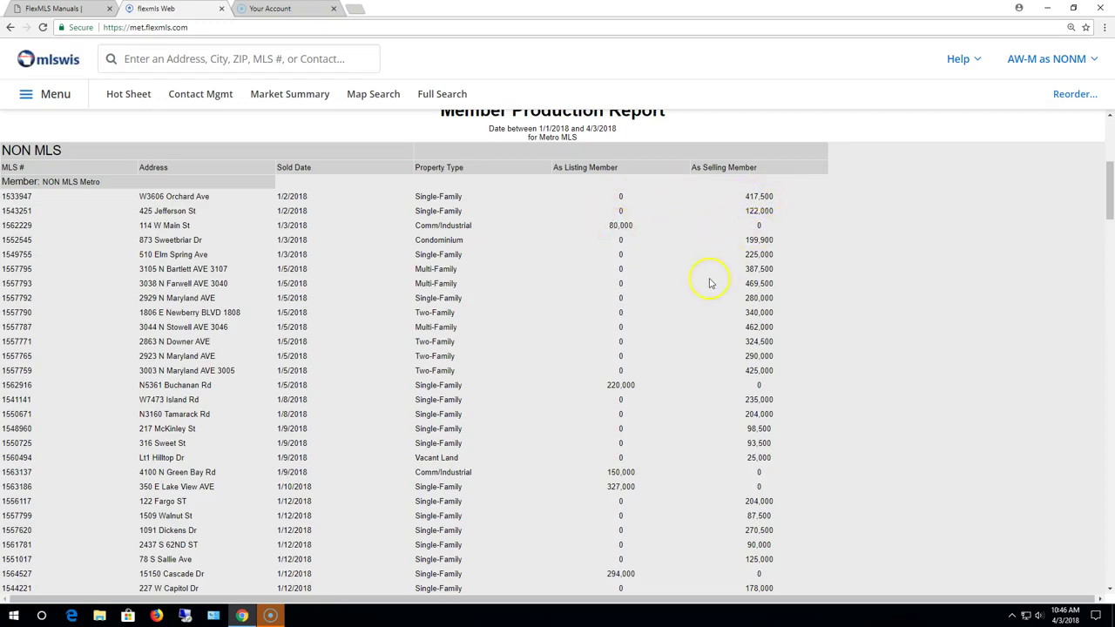
scroll(710, 283, "down", 1)
scroll(710, 283, "down", 4)
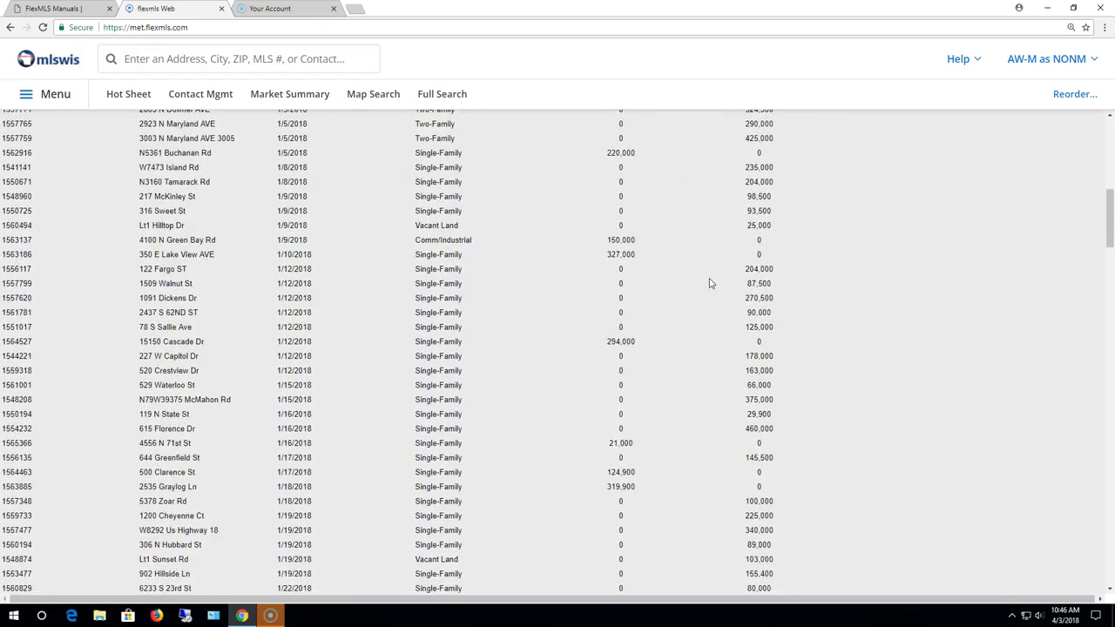
scroll(709, 283, "down", 1)
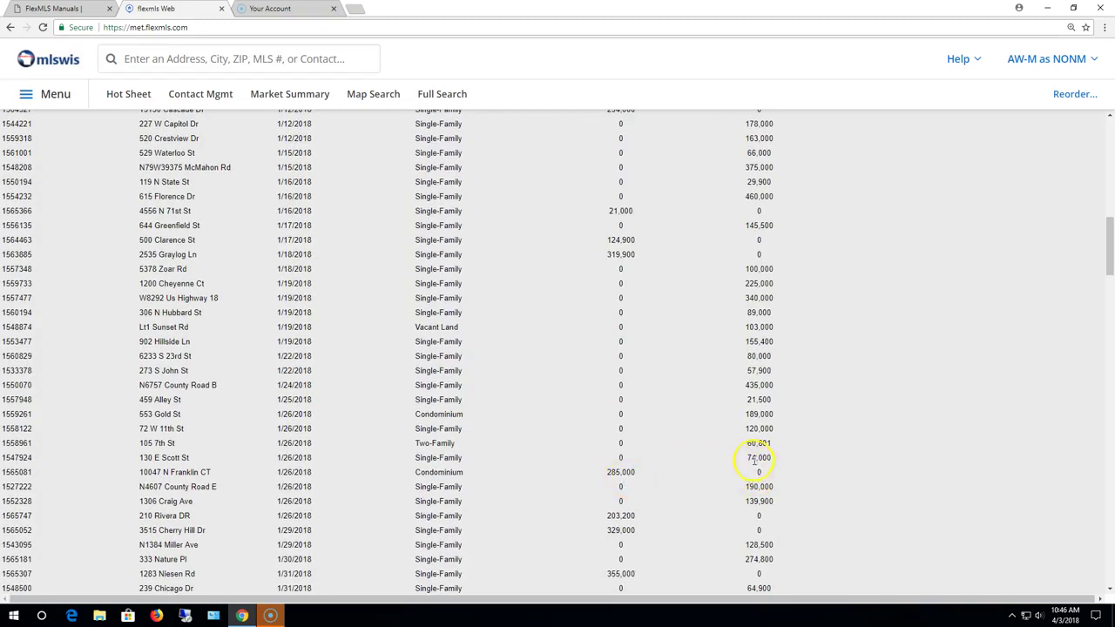
scroll(754, 461, "down", 10)
scroll(755, 459, "down", 12)
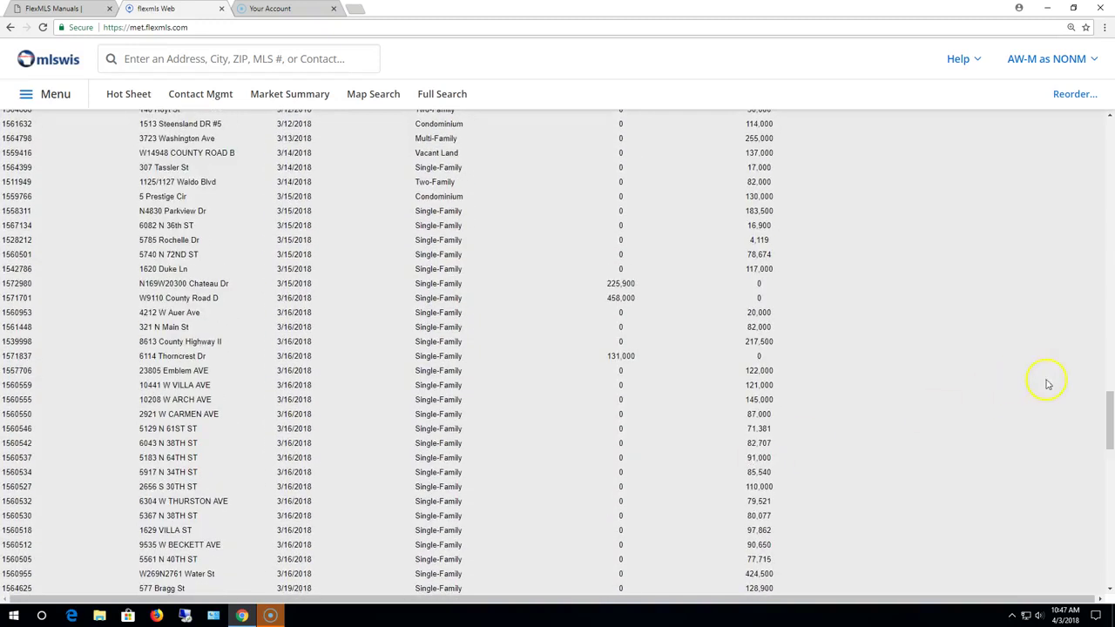
left_click_drag(1111, 396, 1111, 534)
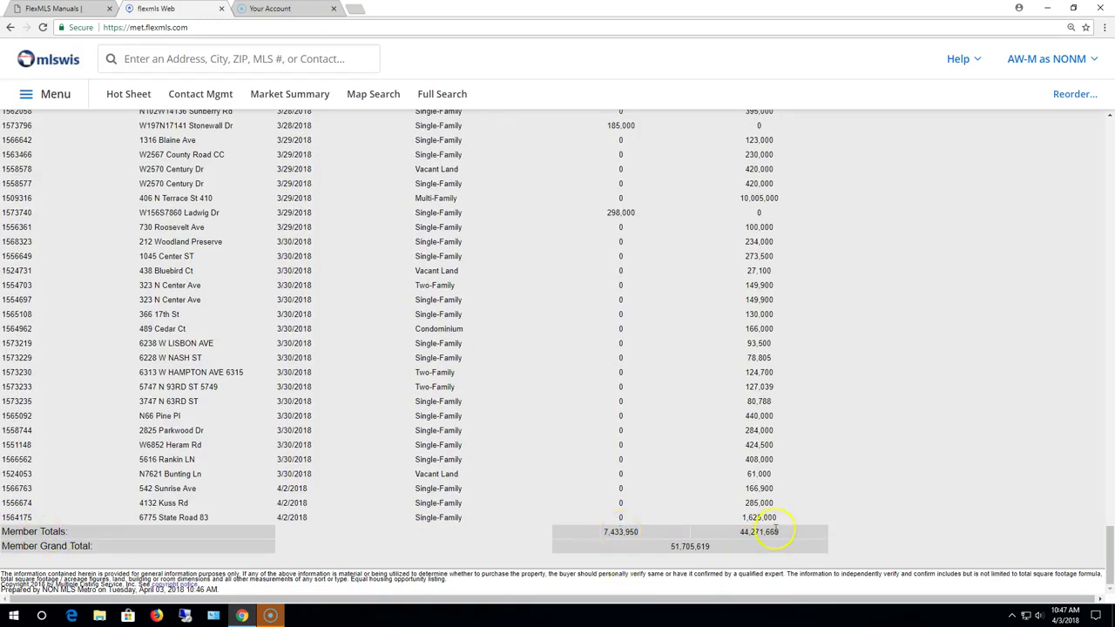
left_click_drag(714, 549, 639, 542)
Step: Return to the Inventory Reports list under Statistics
left_click(54, 94)
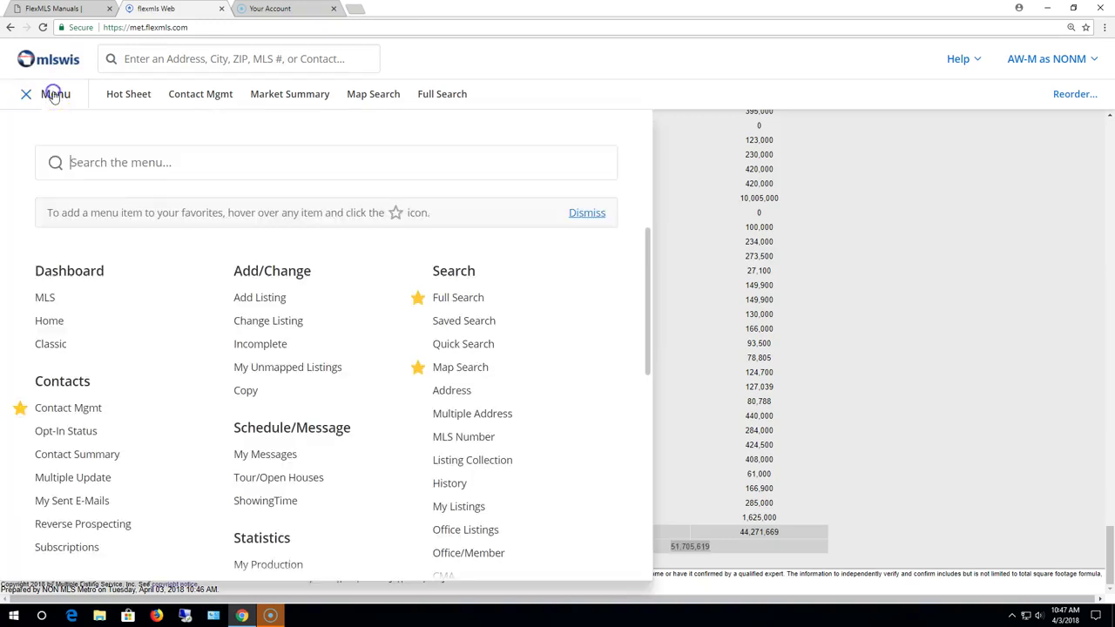
scroll(328, 426, "down", 1)
scroll(328, 427, "down", 1)
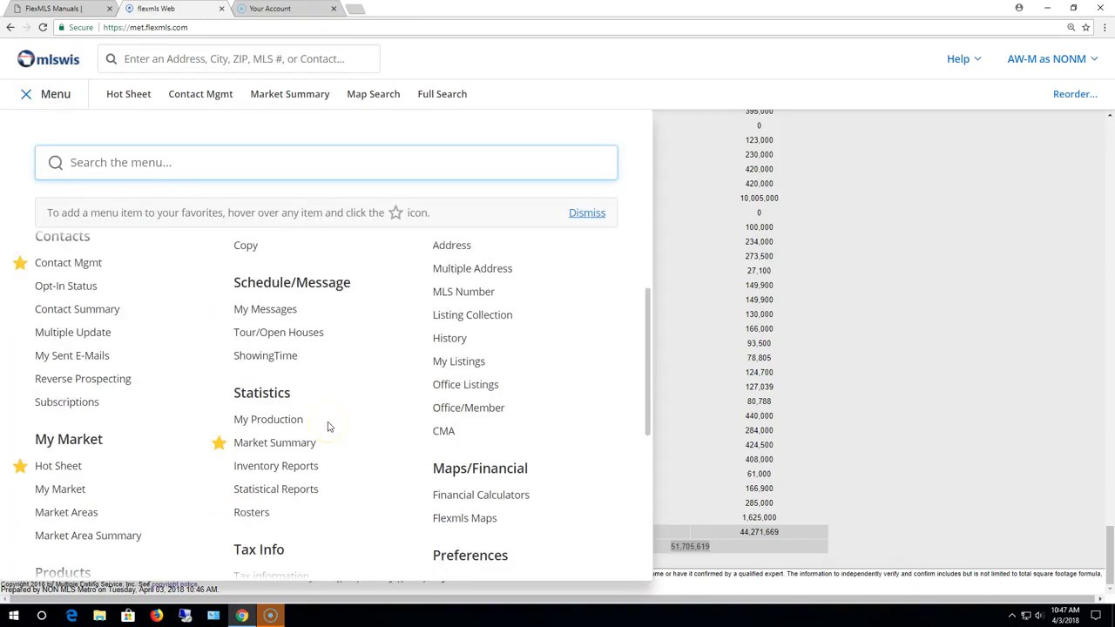
left_click(267, 469)
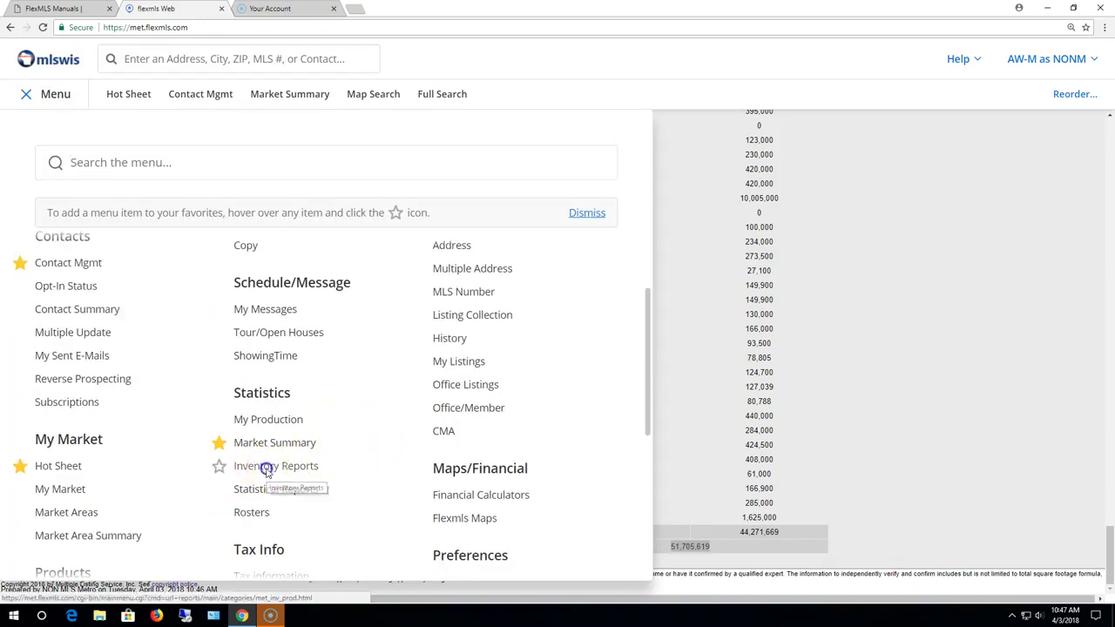